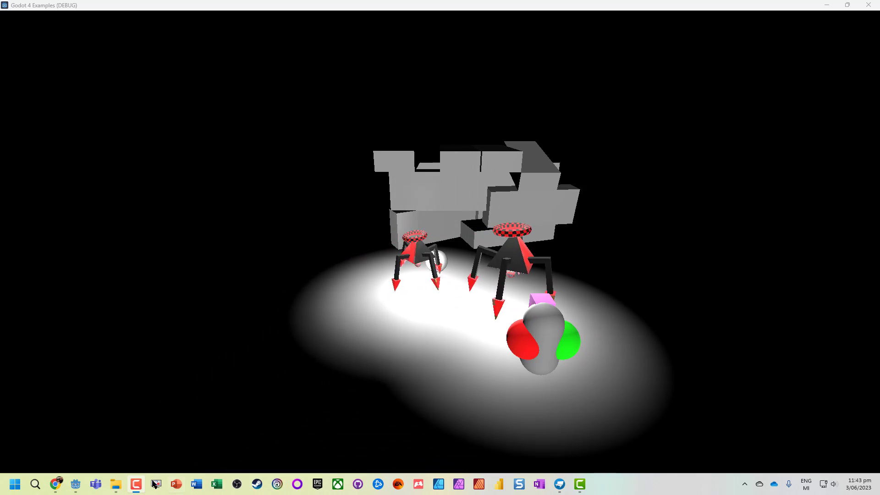
- Close the running game window and all open scenes in the editor
mouse_move(133, 486)
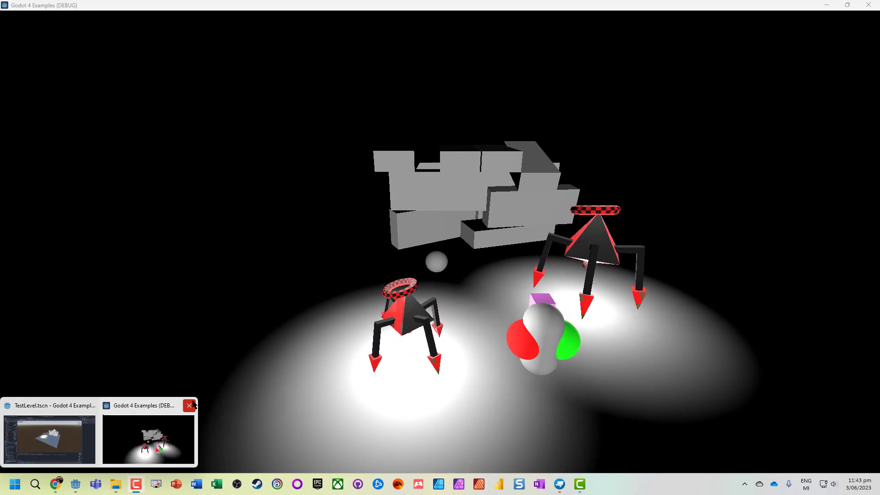
click(192, 405)
click(94, 446)
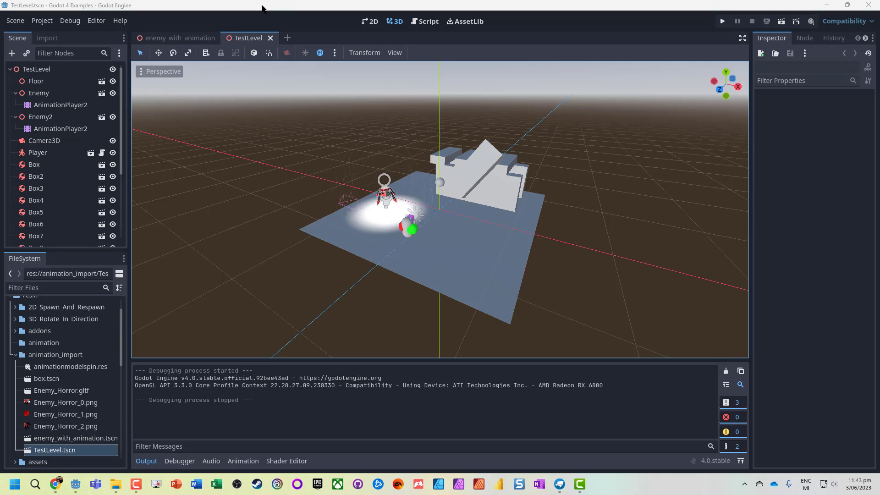
click(271, 38)
click(225, 40)
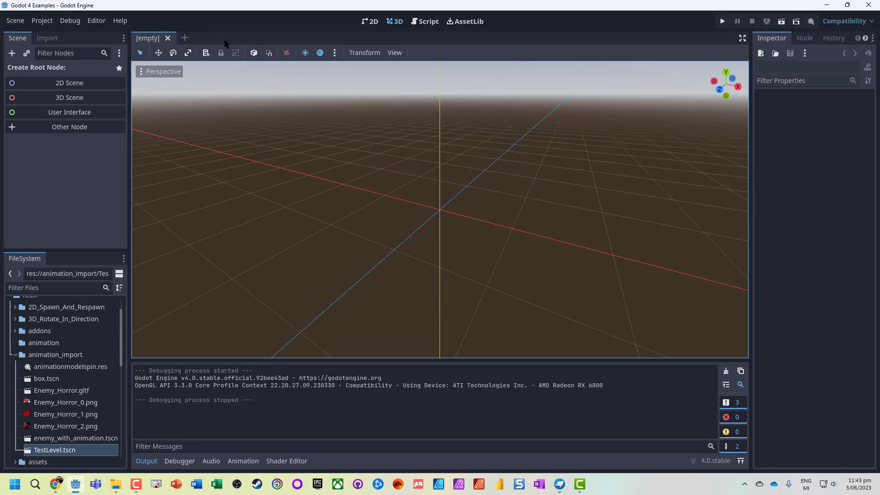
- Create a new 3D scene named Example_Animation_Import in the animation folder
click(39, 344)
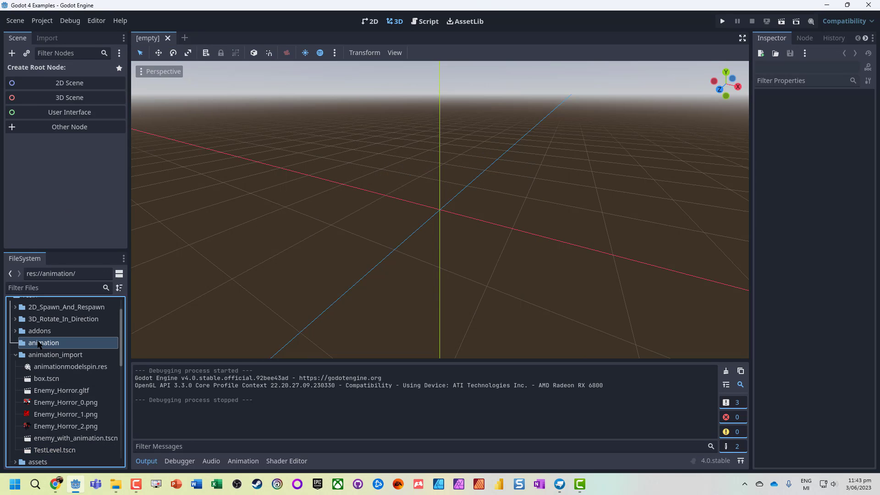
right_click(39, 344)
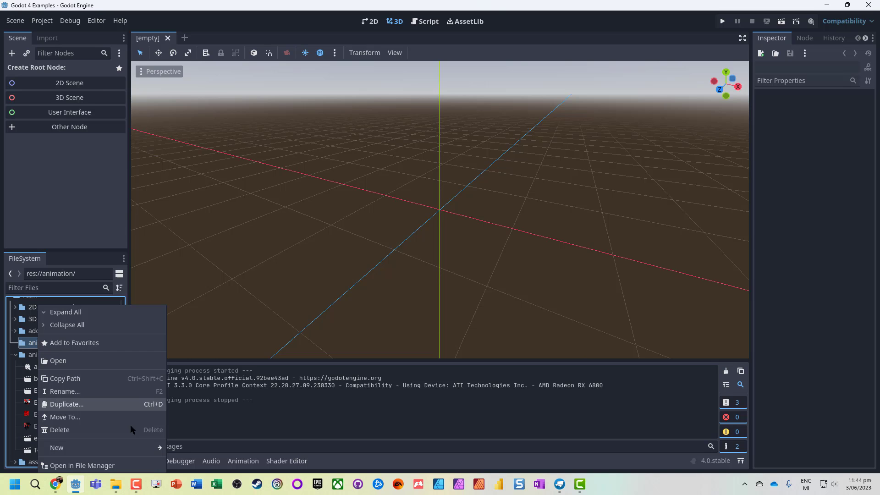
mouse_move(152, 448)
click(185, 426)
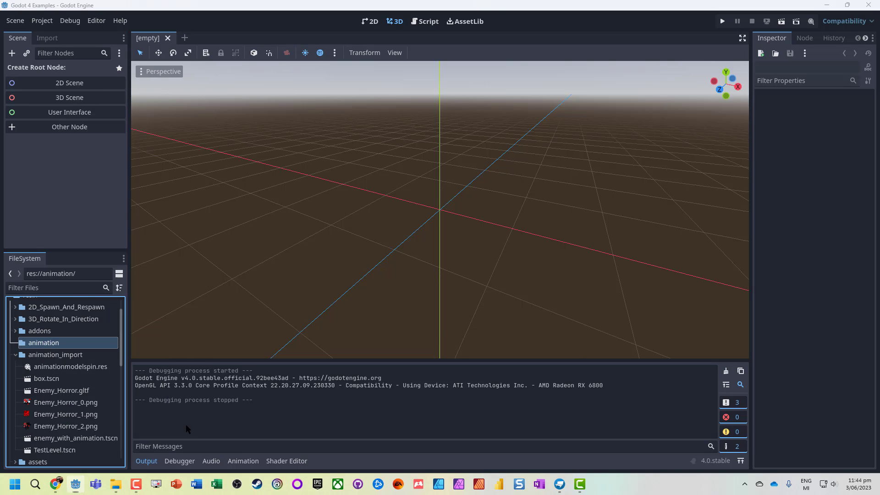
click(401, 197)
click(425, 242)
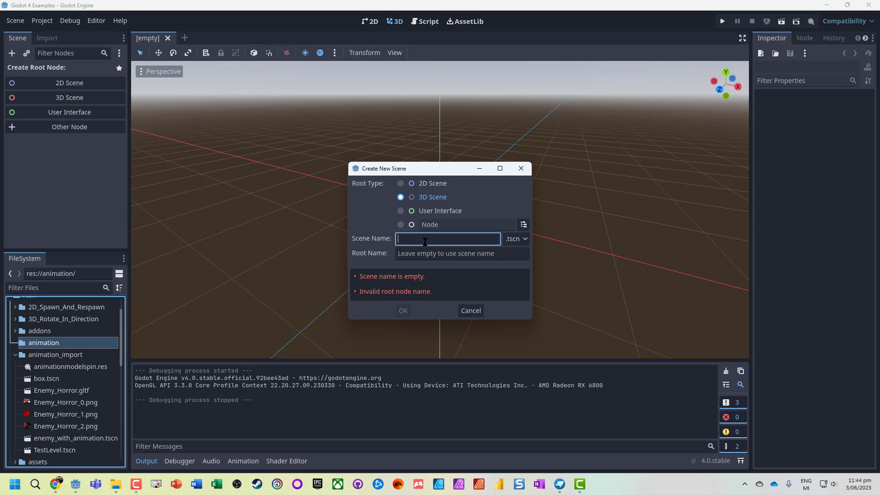
text(Exampke)
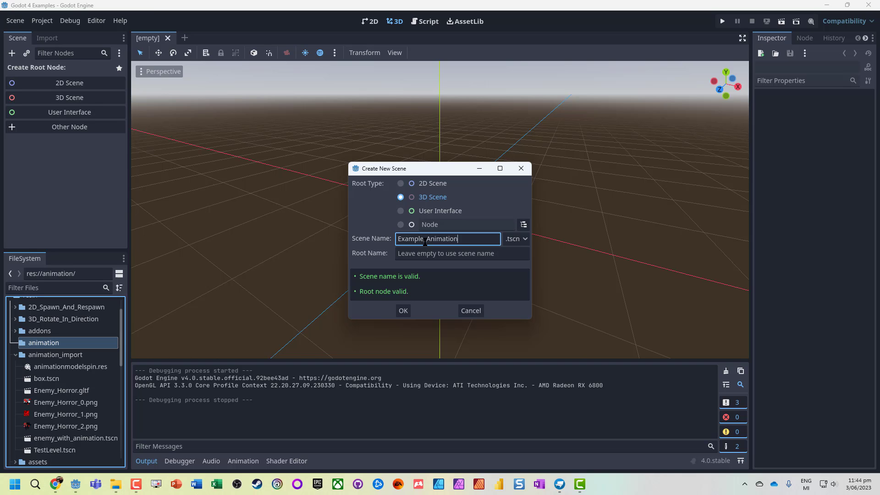
text(mport)
key(Return)
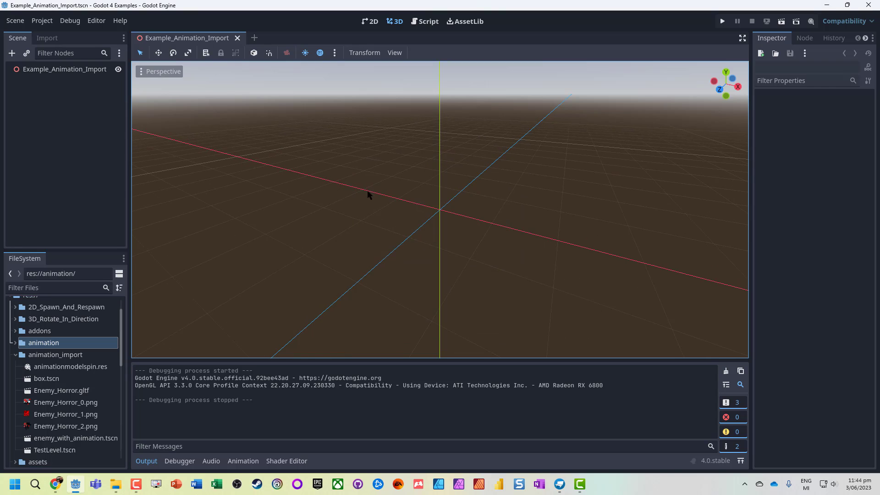
- Add a StaticBody3D child under the Example_Animation_Import root and rename it Floor
right_click(56, 72)
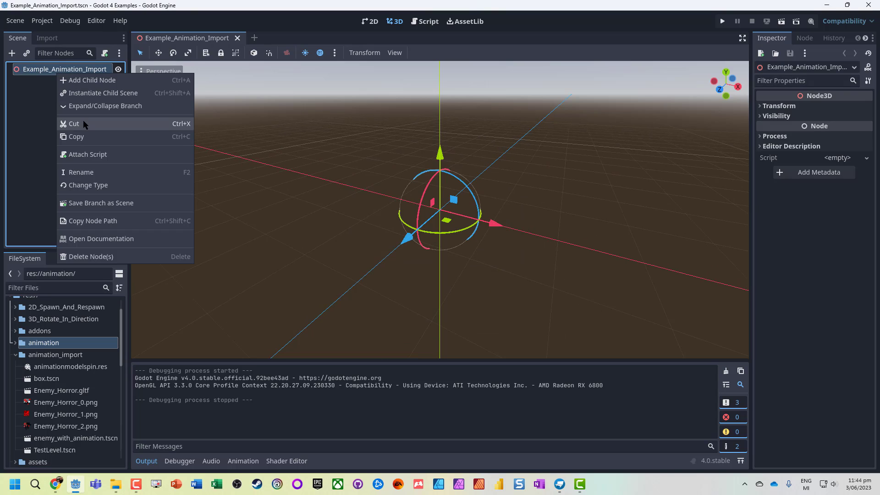
click(96, 82)
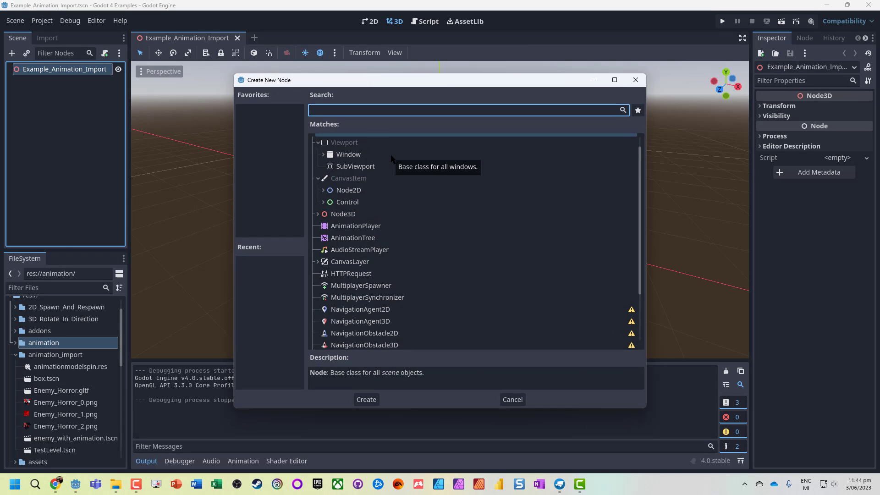
text(stat)
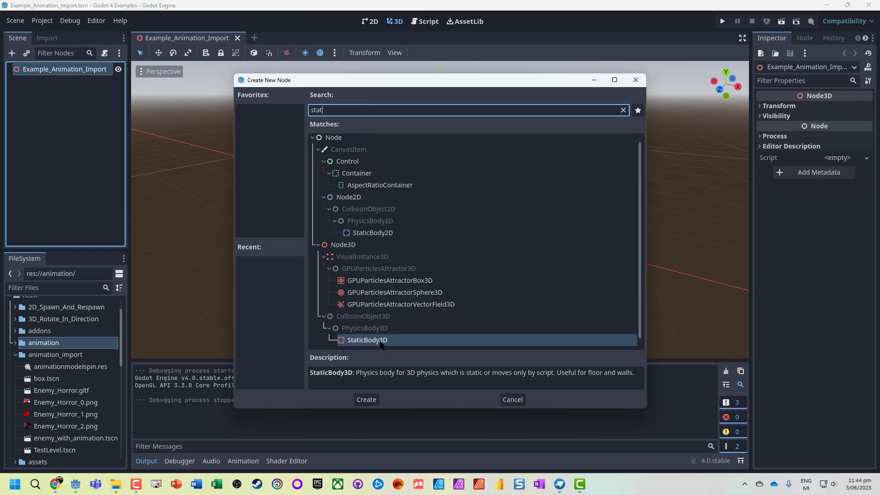
double_click(380, 341)
key(F2)
text(Floor)
key(Return)
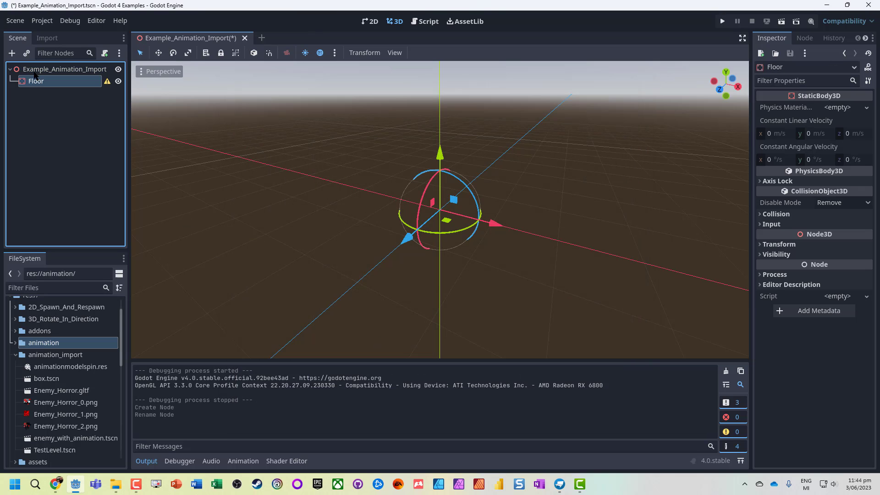
- Add a CollisionShape3D child node to Floor
right_click(45, 83)
click(52, 87)
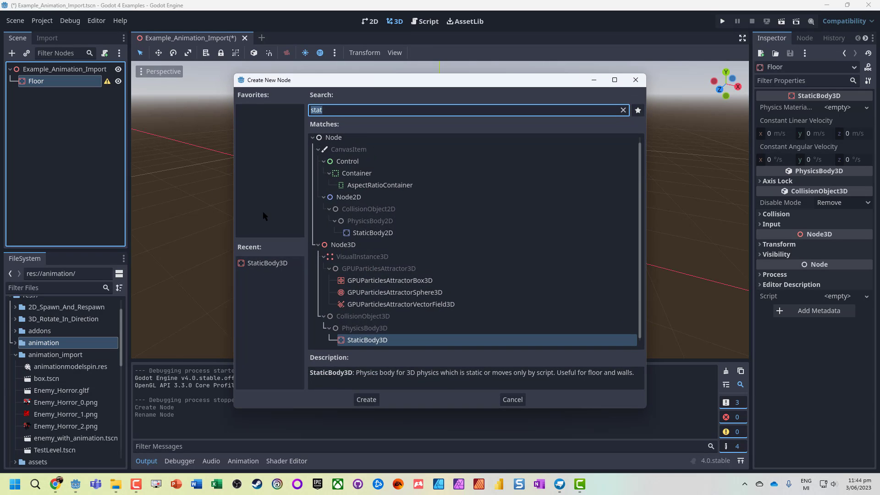
text(coll)
key(Return)
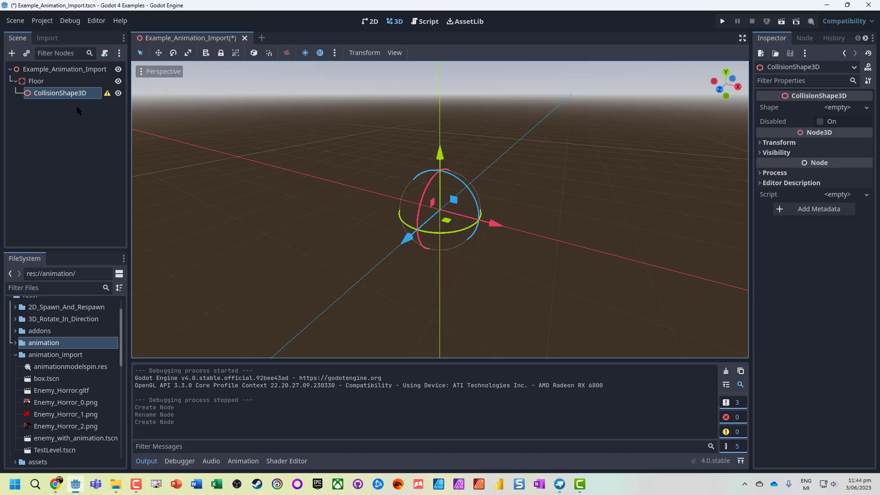
- Add a MeshInstance3D child to Floor and give it a new PlaneMesh
right_click(46, 82)
click(53, 87)
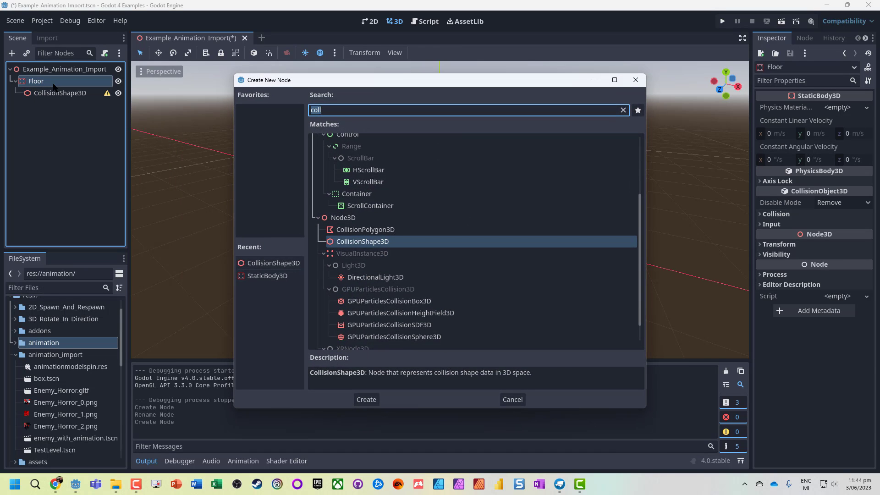
text(mesh)
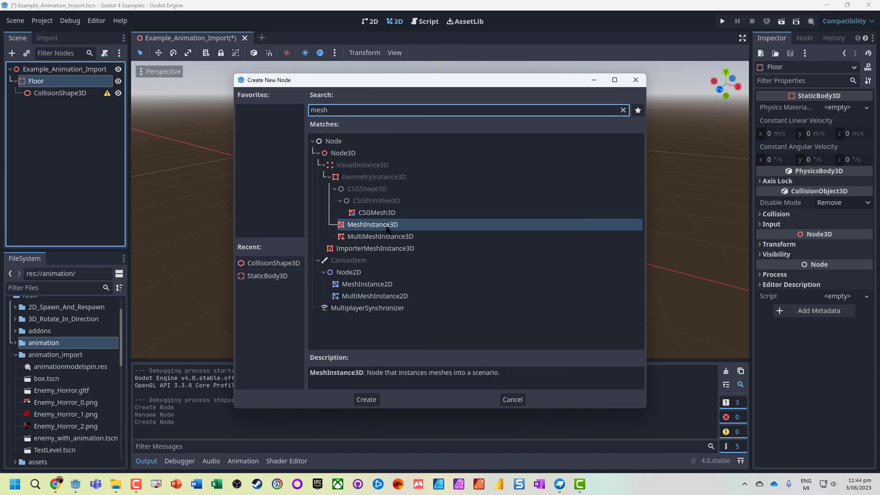
double_click(353, 221)
click(837, 107)
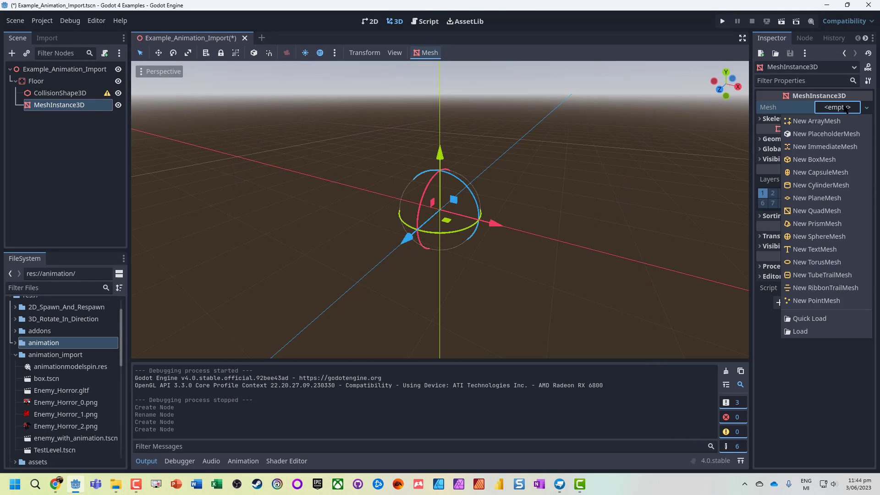
click(815, 211)
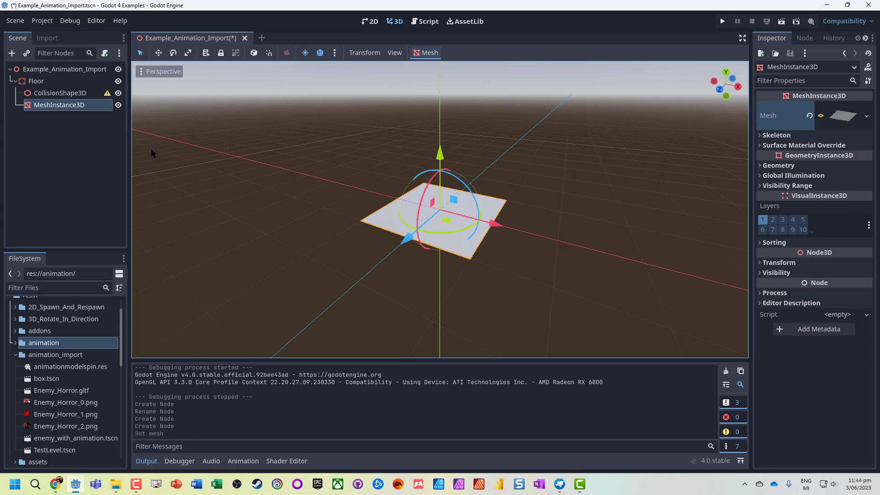
- Assign a new WorldBoundaryShape3D as the shape of the floor's CollisionShape3D
click(64, 94)
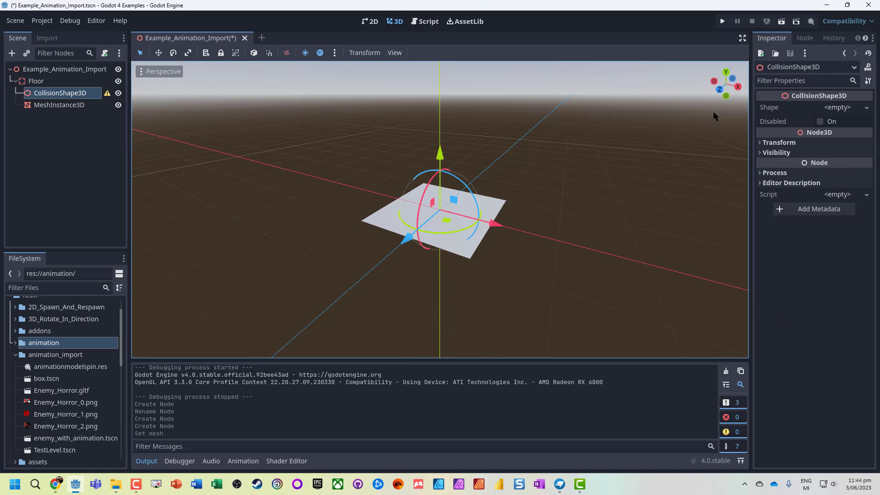
click(851, 109)
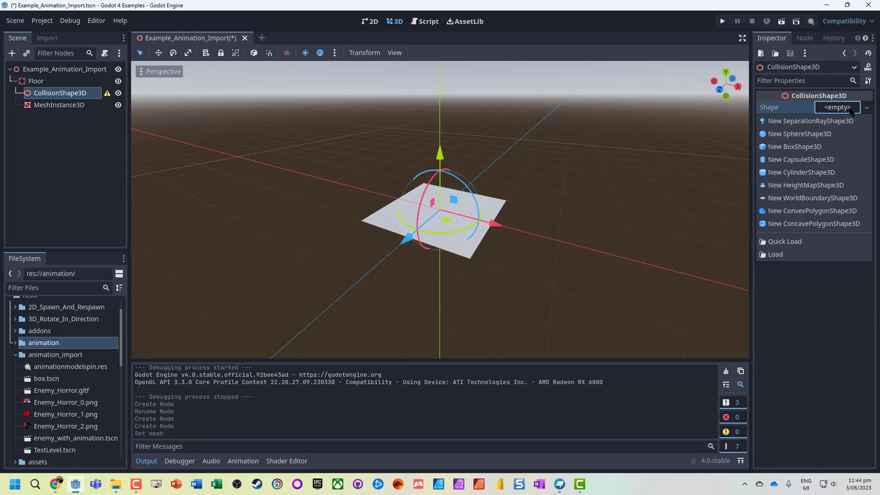
click(793, 202)
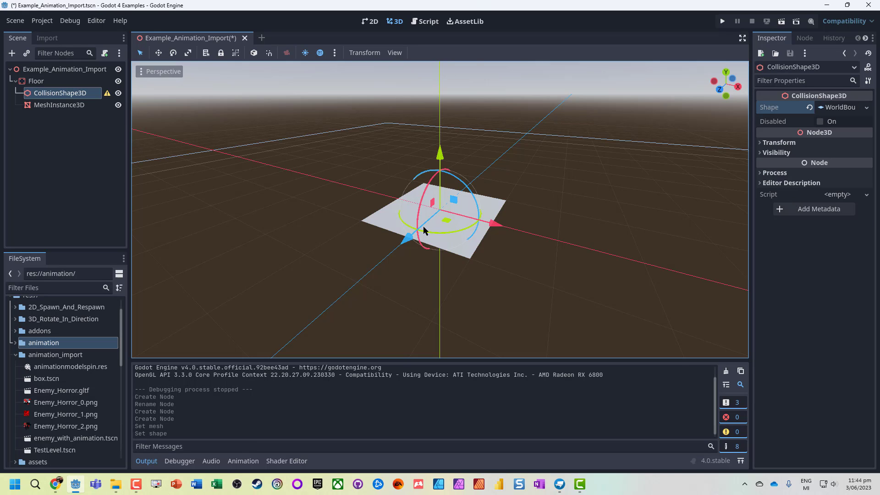
- Set the floor plane mesh's size to 20 m in x and 20 m in y
click(49, 106)
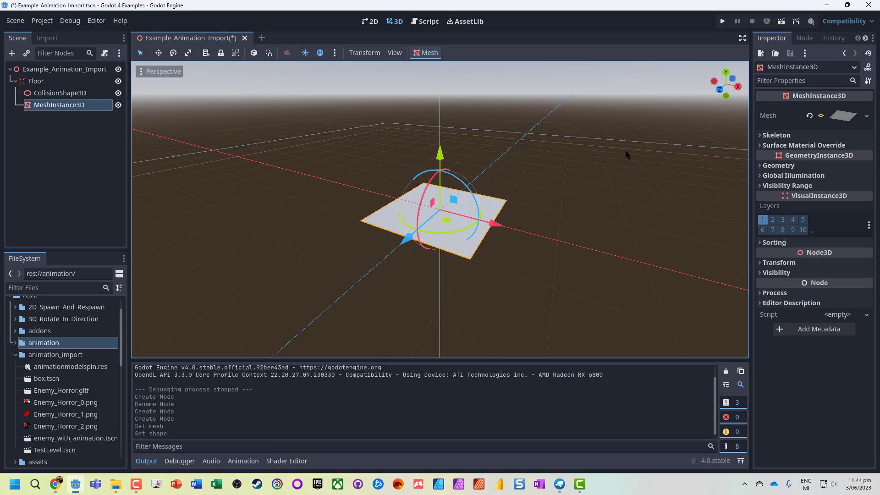
click(836, 118)
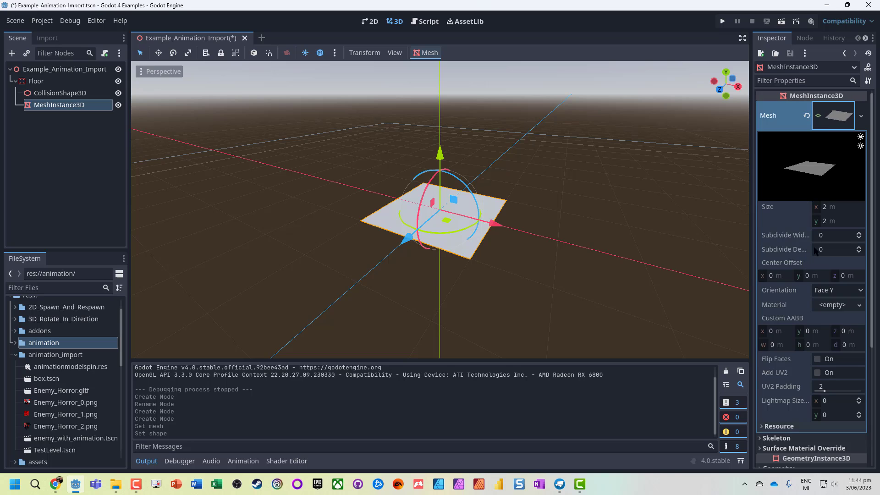
click(824, 207)
text(20)
key(Tab)
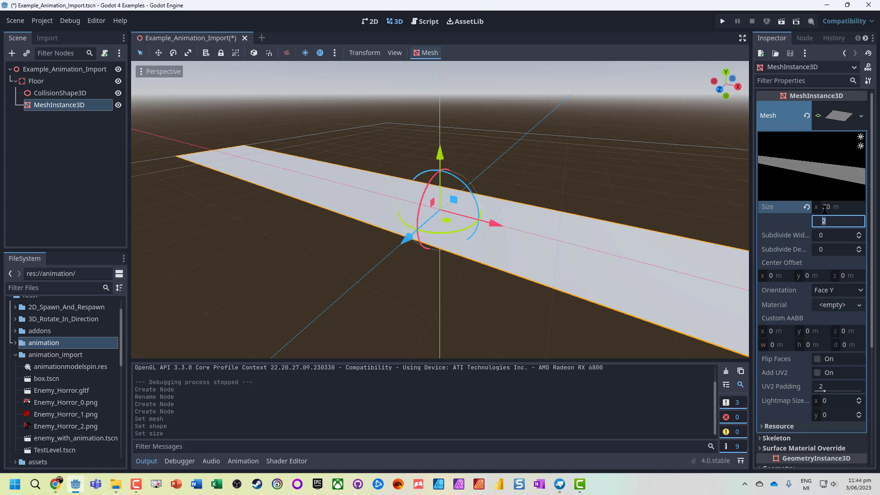
text(20)
key(Tab)
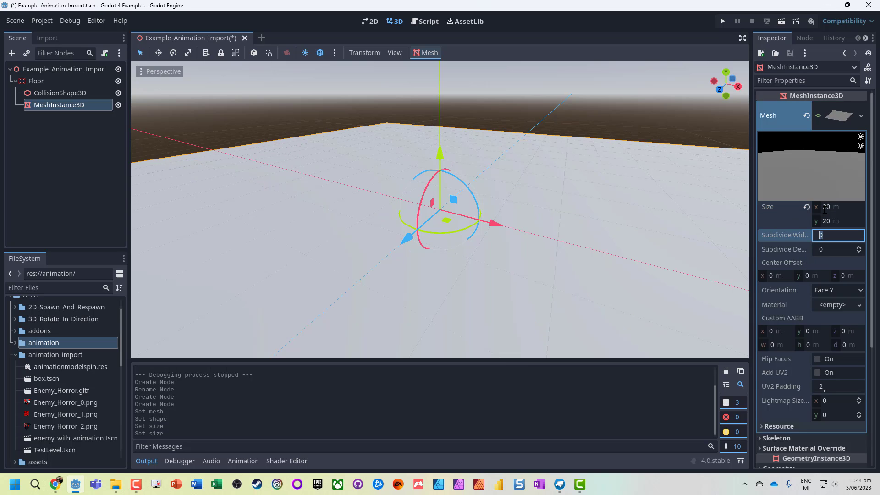
- Examine the world boundary shape settings and the transform properties of the floor's CollisionShape3D
click(48, 94)
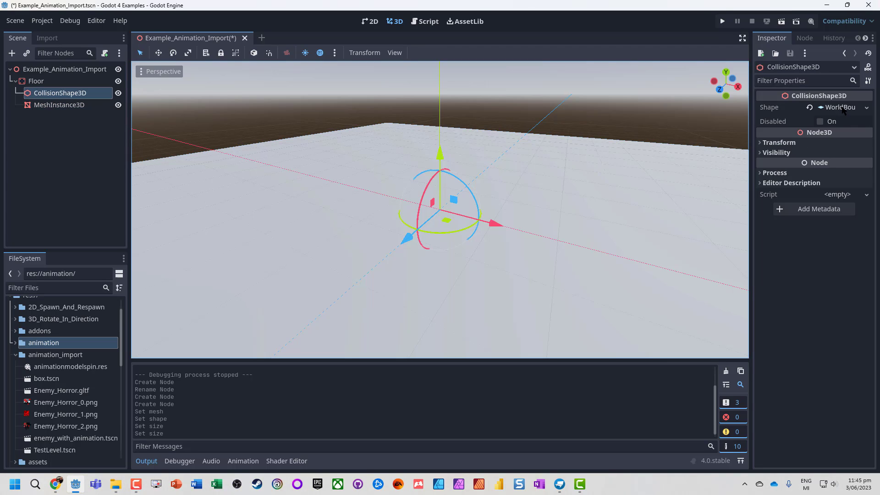
click(839, 109)
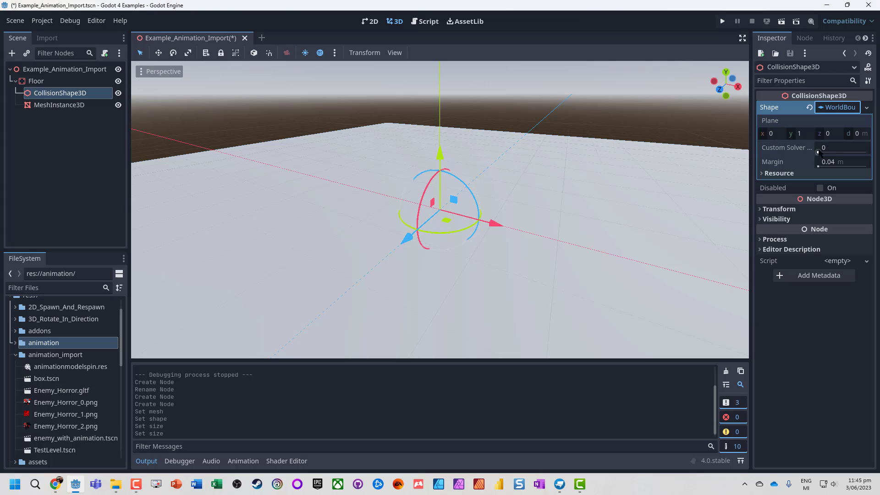
click(837, 110)
click(838, 110)
click(779, 209)
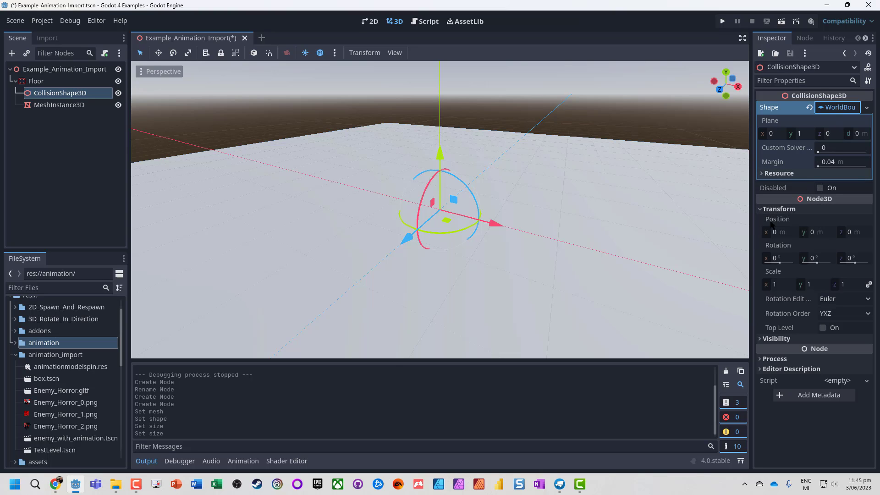
click(225, 109)
click(40, 92)
- Save the scene and test-run it on its own, closing the game window again
click(36, 84)
key(ctrl+s)
scroll(496, 162, up, 4)
click(59, 71)
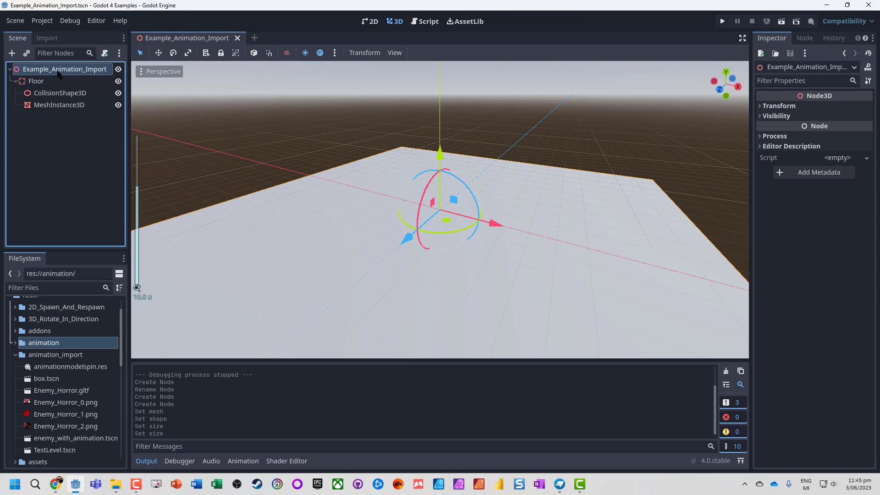
right_click(58, 71)
click(36, 124)
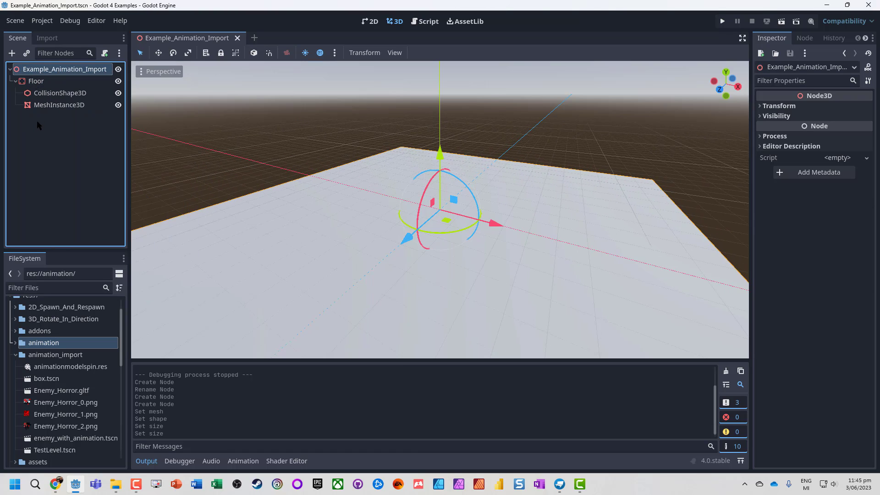
key(F6)
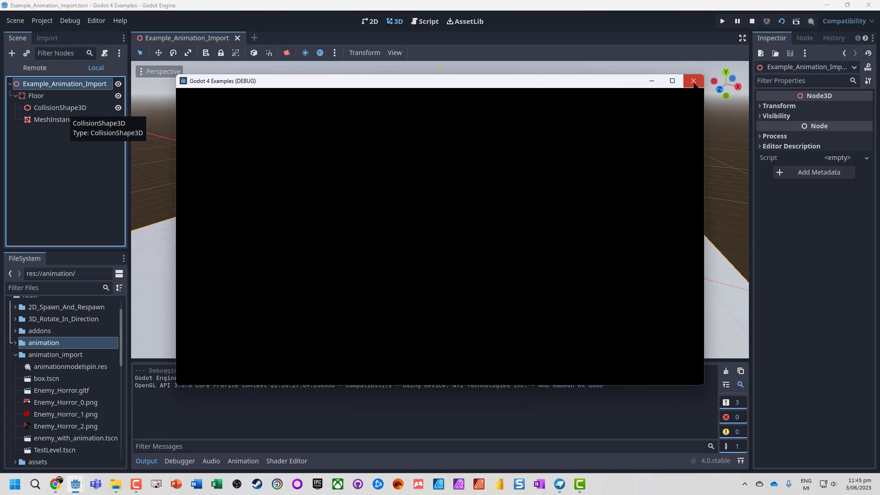
click(693, 81)
- Add a Camera3D node as a child of the Example_Animation_Import root node
right_click(64, 69)
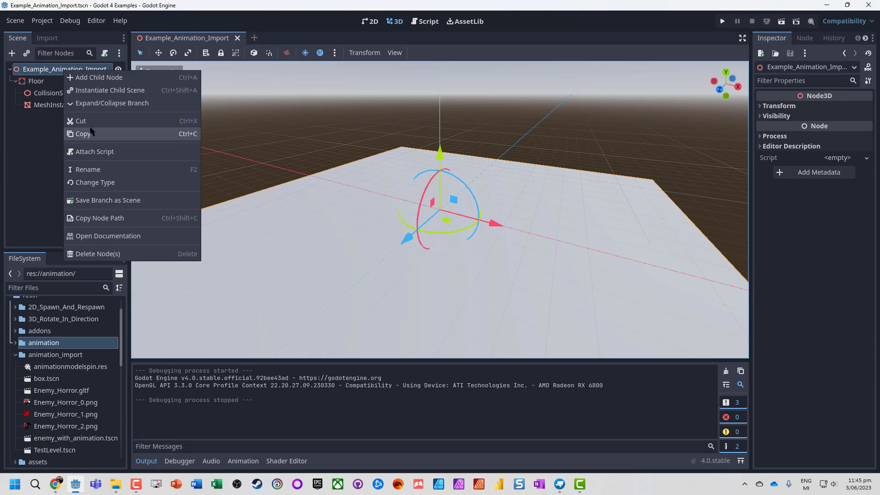
click(96, 77)
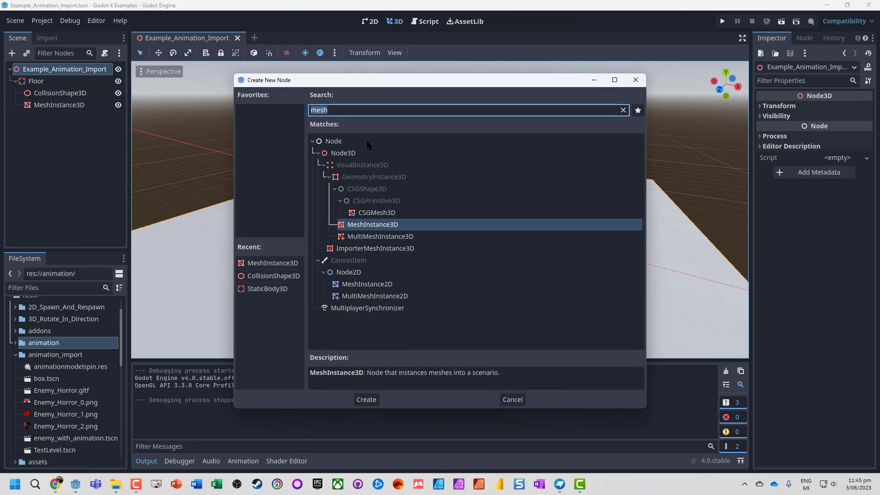
text(cam)
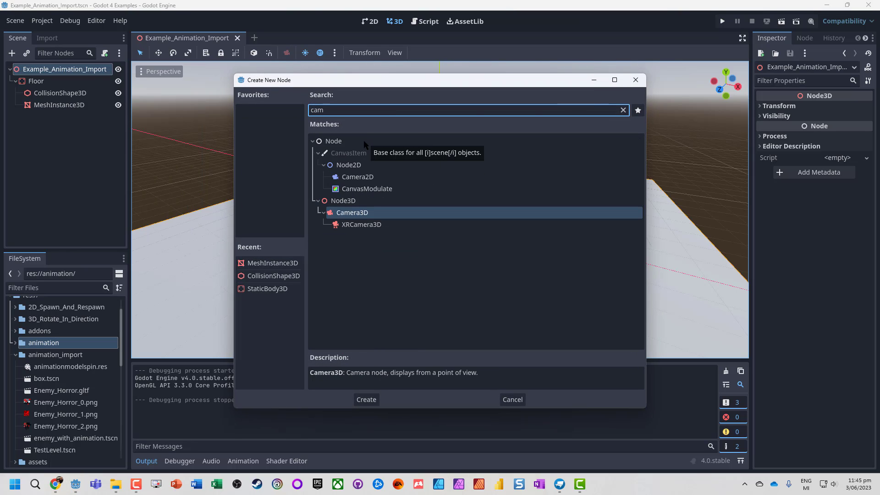
key(Return)
- Move the camera up and back to the floor's near edge and tilt it slightly downward, checking its preview
scroll(469, 230, down, 5)
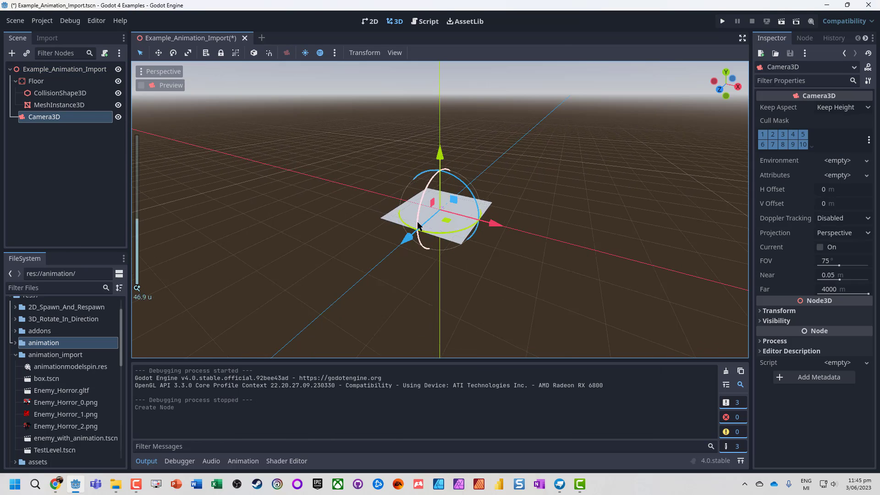
drag(418, 225, 325, 293)
right_click(325, 292)
click(141, 86)
click(141, 85)
drag(394, 196, 372, 143)
drag(361, 212, 350, 185)
- Check the camera's preview again and test-run the current scene, closing the game window again
click(141, 85)
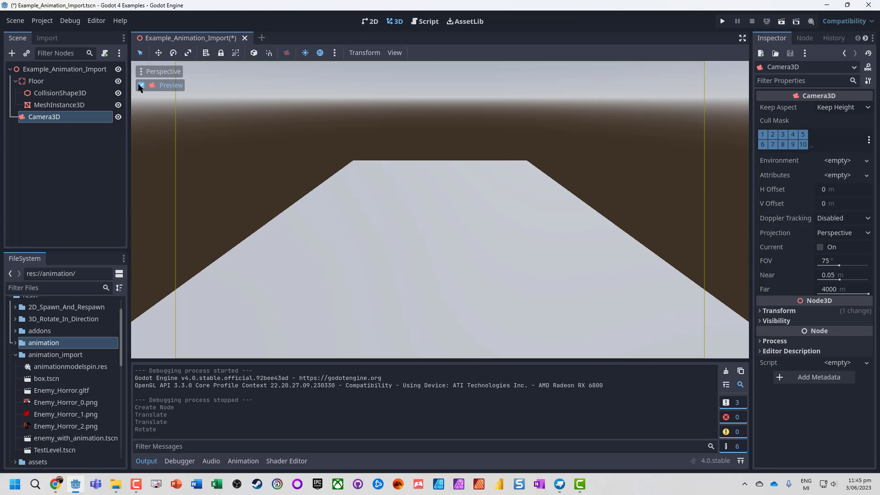
click(141, 86)
key(F6)
click(693, 80)
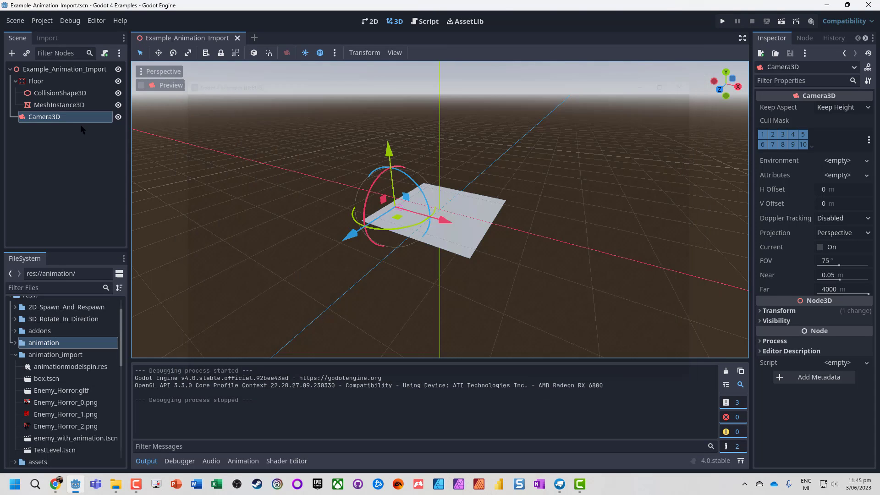
- Add a DirectionalLight3D node as a child of the Example_Animation_Import root node
right_click(42, 71)
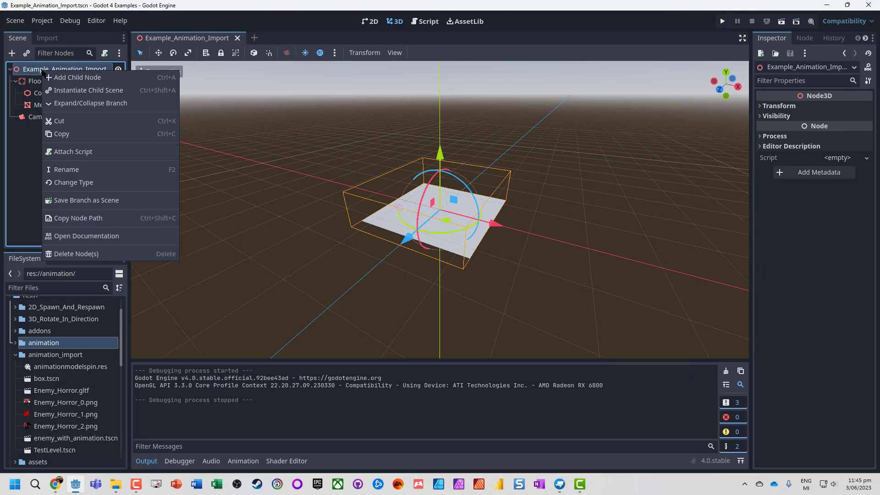
click(68, 78)
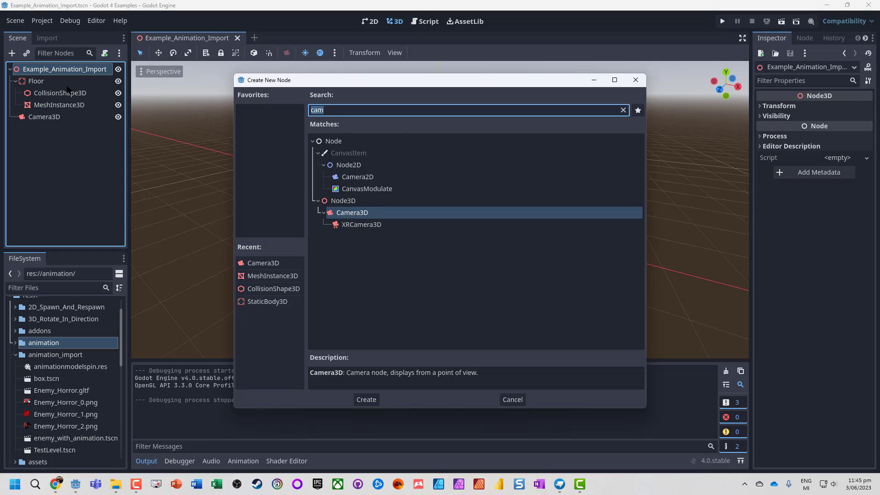
text(di)
key(BackSpace)
key(BackSpace)
text(ligh)
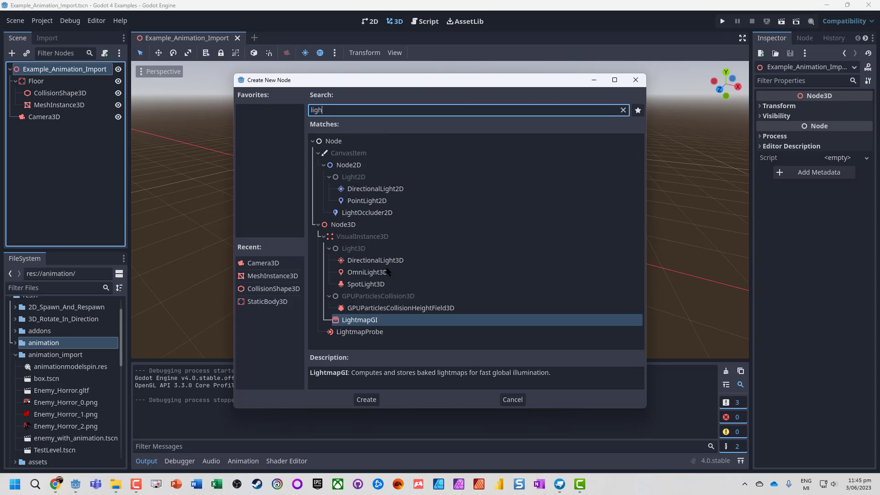
click(352, 273)
click(365, 262)
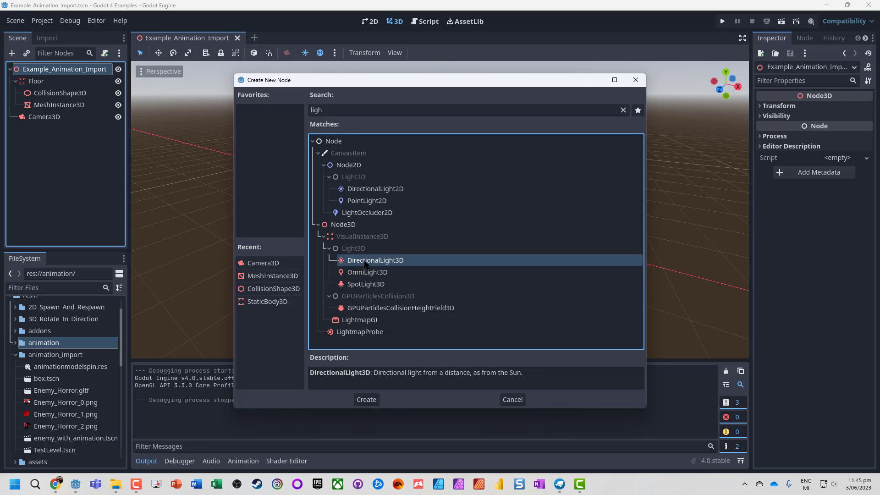
click(366, 400)
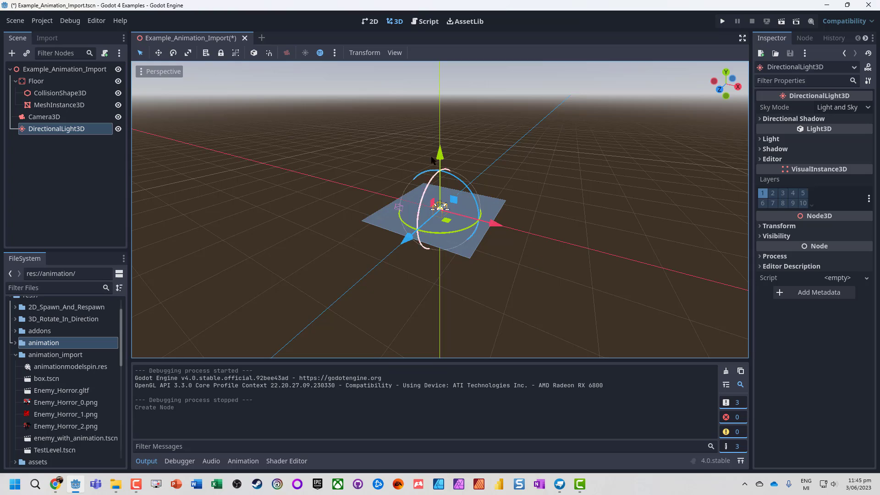
- Raise the directional light above the floor, rotate it to shine downward, and test-run the scene
drag(439, 155, 429, 85)
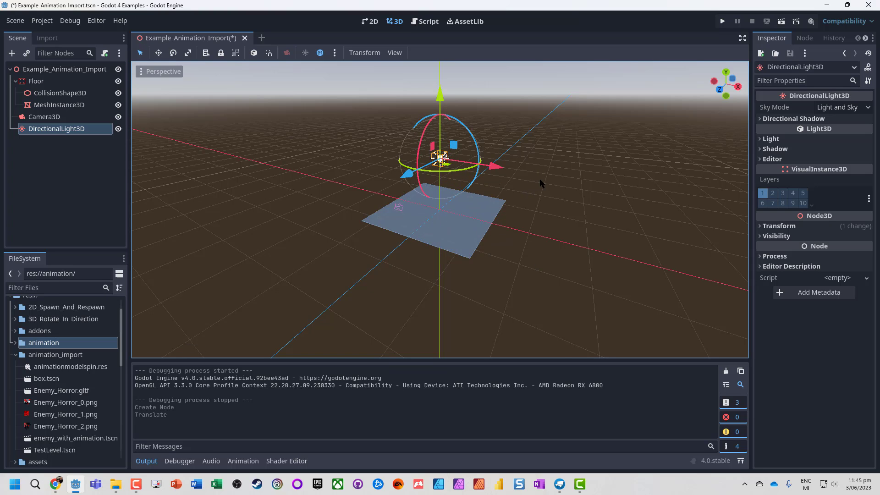
middle_drag(655, 227, 482, 127)
scroll(482, 127, down, 1)
drag(482, 127, 490, 212)
key(F6)
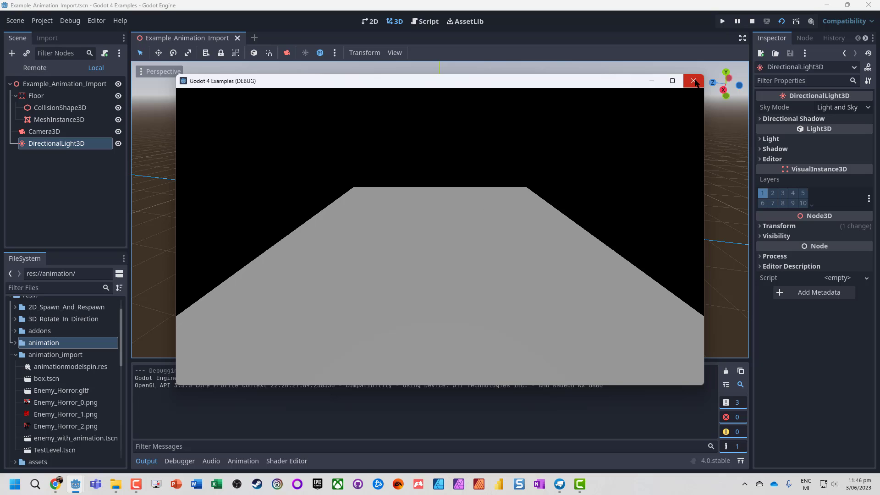
click(694, 82)
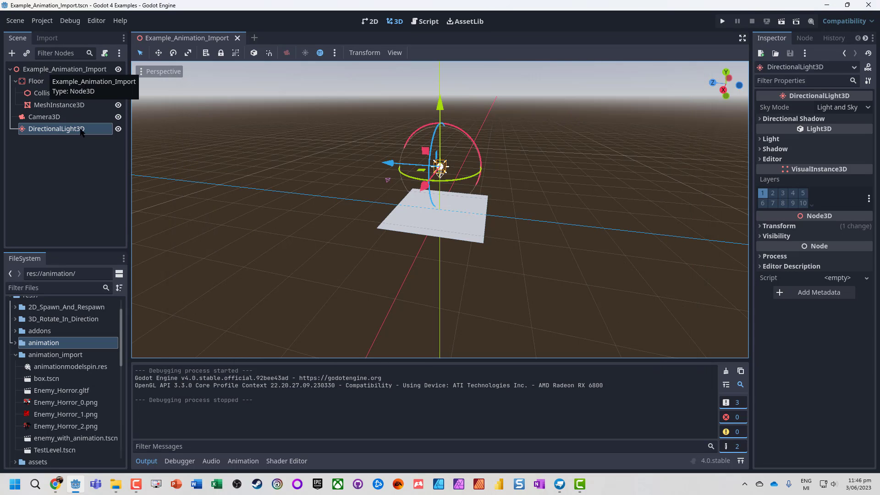
- Switch to Blockbench and play the horror_mech model's movement animation, stopping it again
click(560, 484)
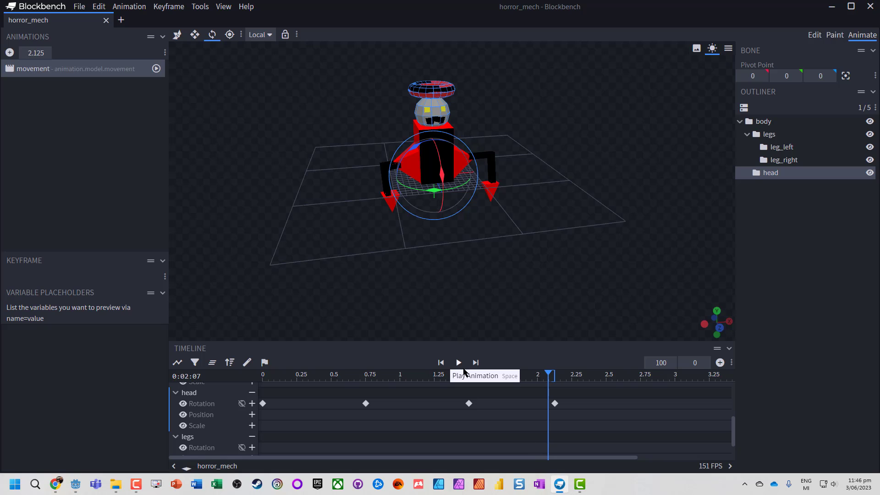
click(458, 363)
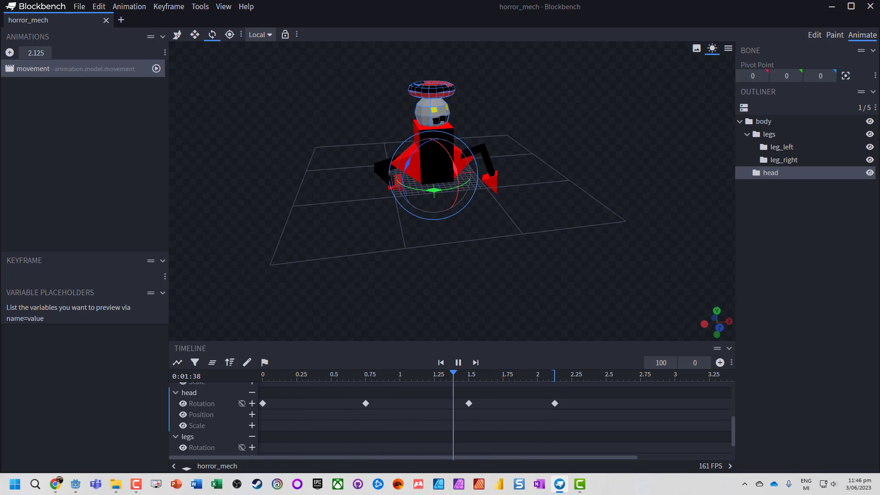
click(458, 364)
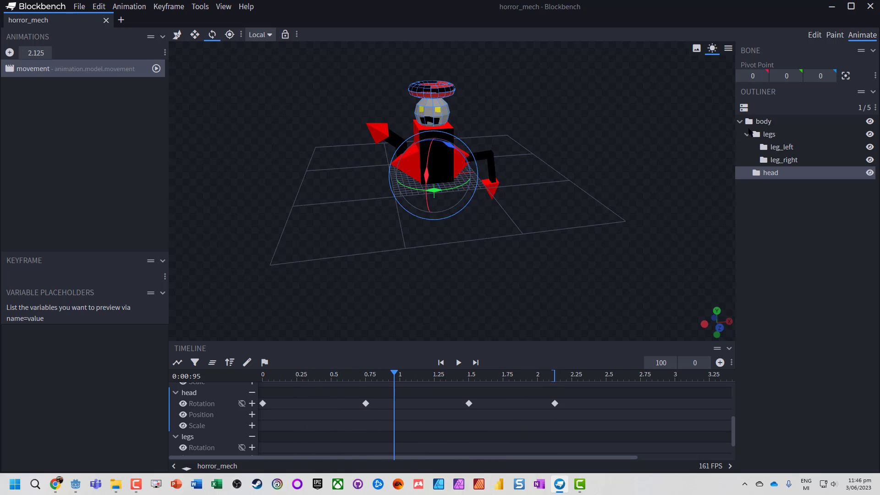
- Switch the horror_mech model to Edit mode and inspect the body's cuboid and two pyramids one by one
click(818, 36)
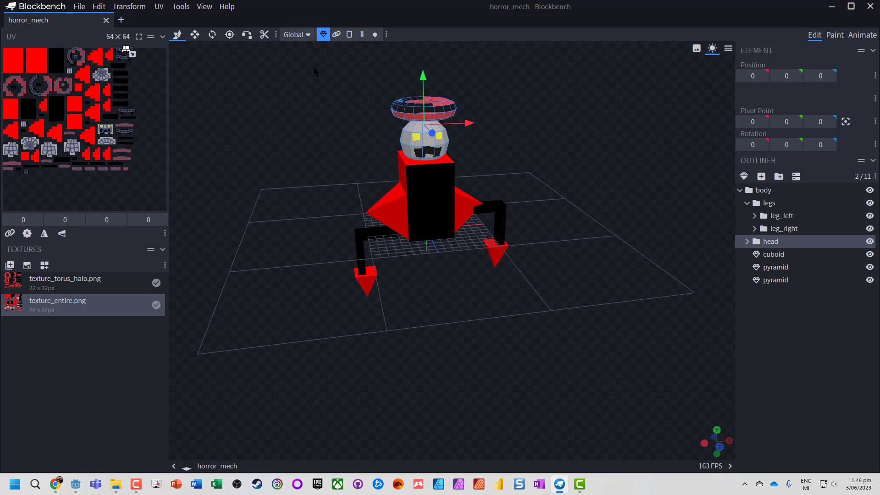
click(775, 254)
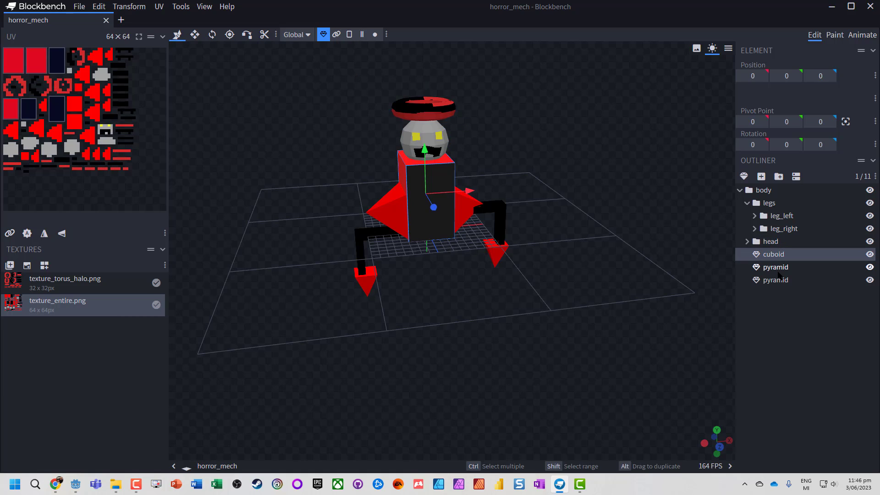
click(777, 270)
click(776, 281)
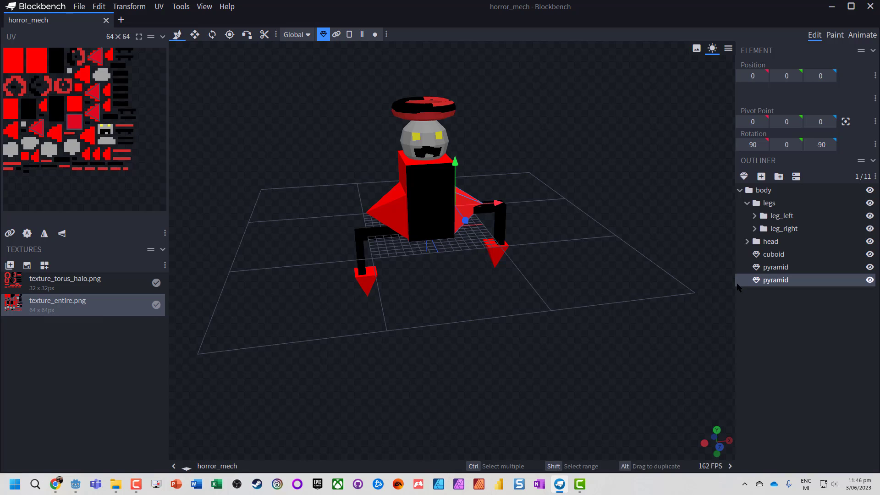
- Rename the body's cuboid mesh to cuboid-col
click(774, 257)
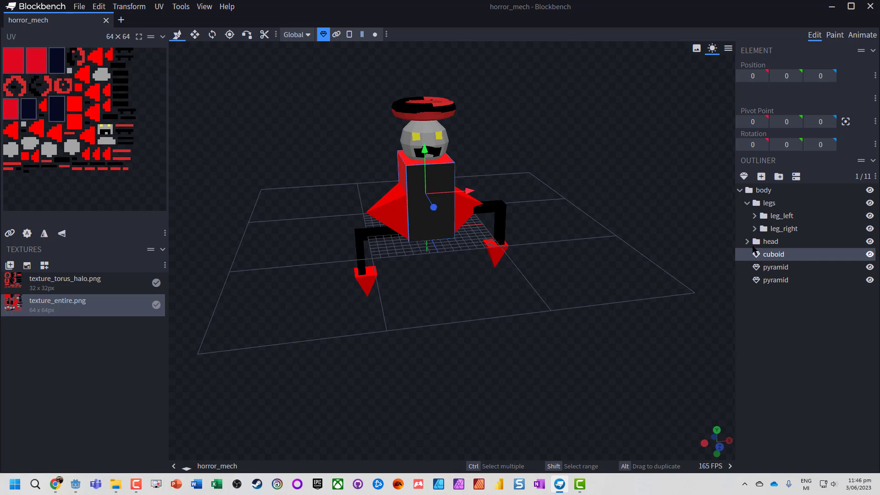
double_click(773, 257)
key(End)
text(-col)
- Rename both pyramid meshes of the body to pyramid-col
double_click(773, 268)
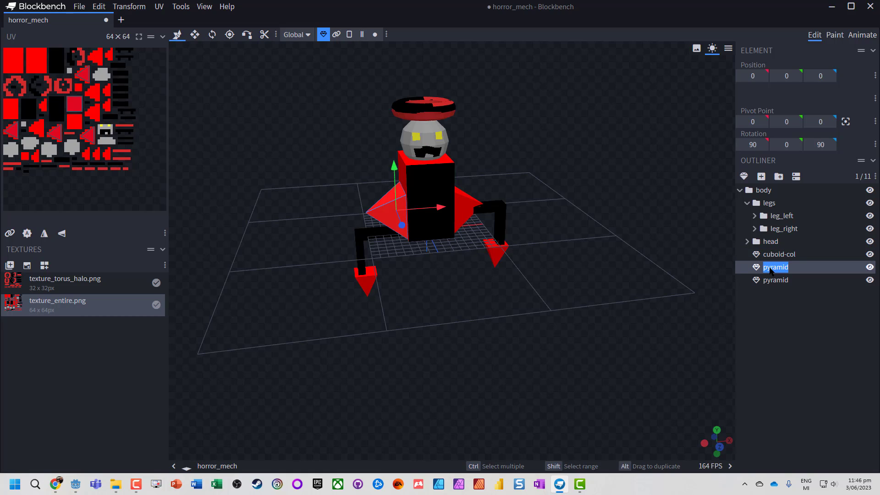
key(End)
text(-col)
key(Return)
click(781, 280)
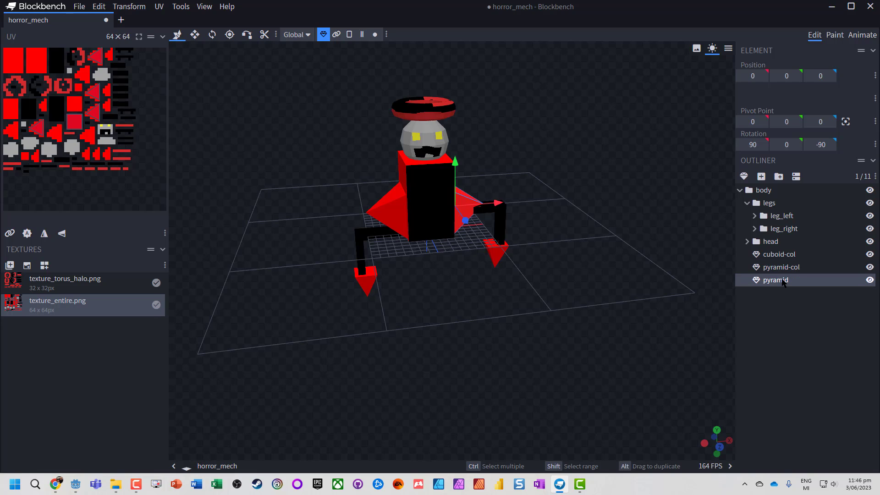
double_click(782, 280)
key(End)
text(-col)
- Rename the sphere in the head group to sphere-col and save the model
click(762, 220)
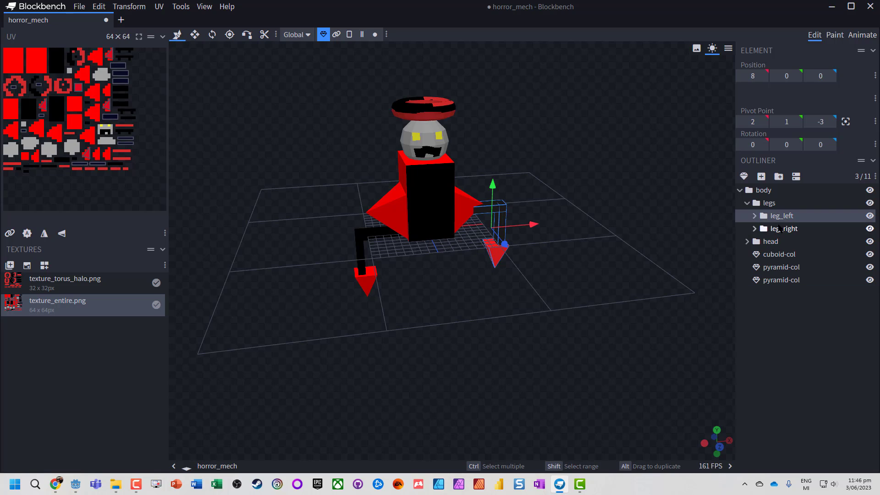
click(779, 229)
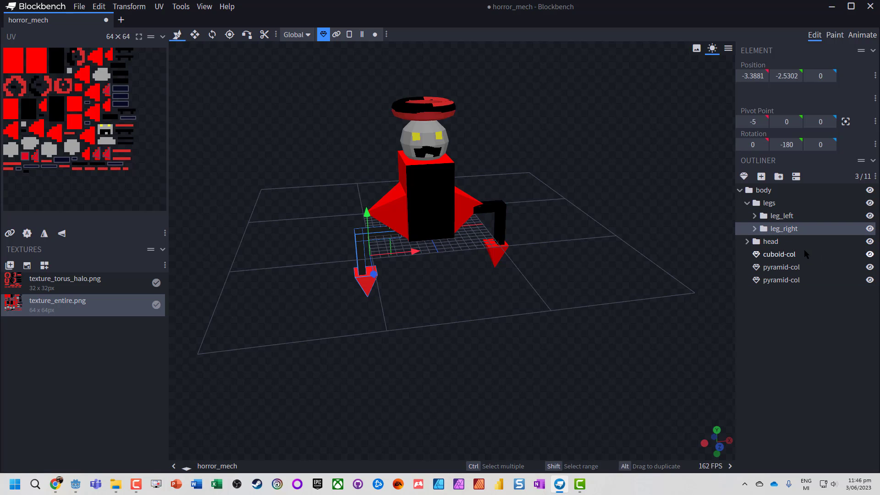
click(747, 203)
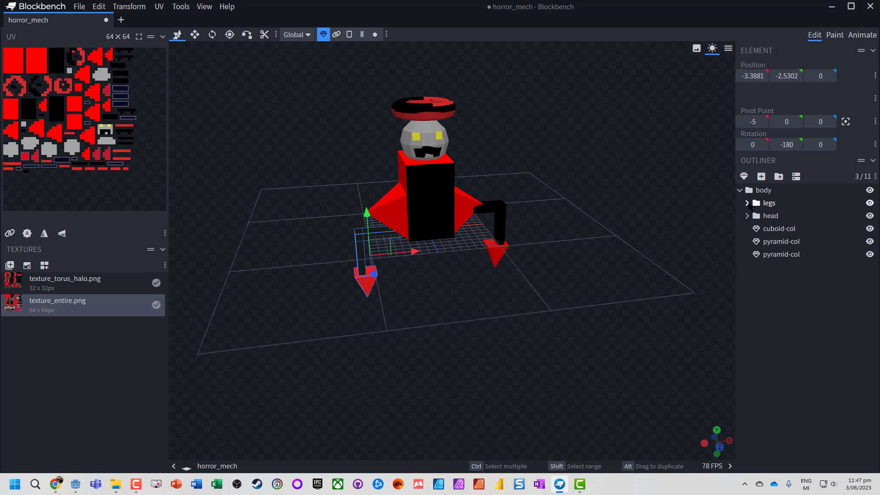
click(747, 203)
click(747, 241)
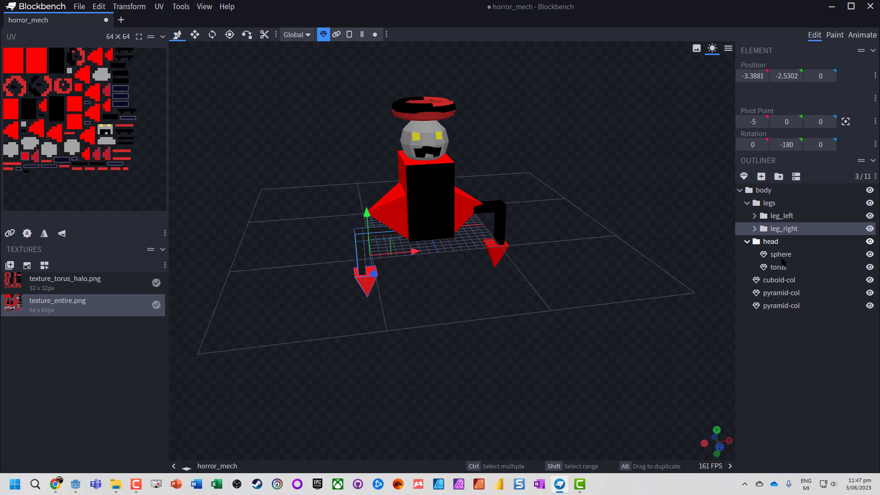
click(783, 255)
double_click(783, 255)
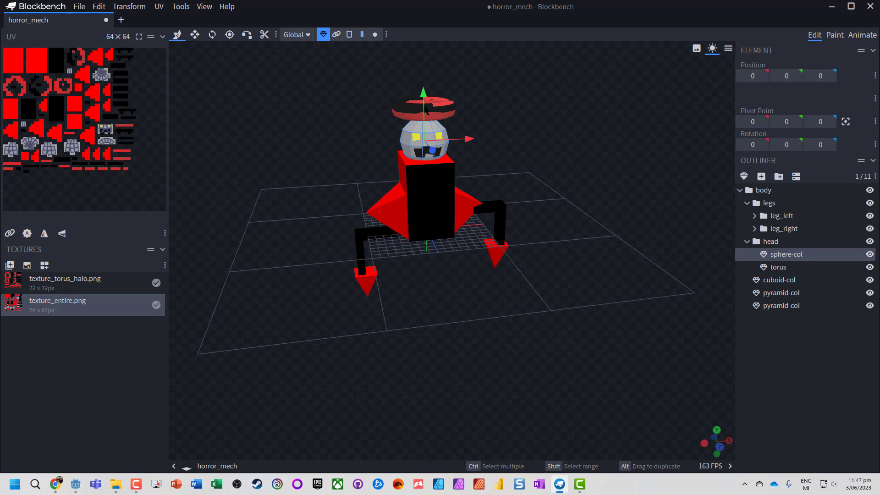
click(778, 267)
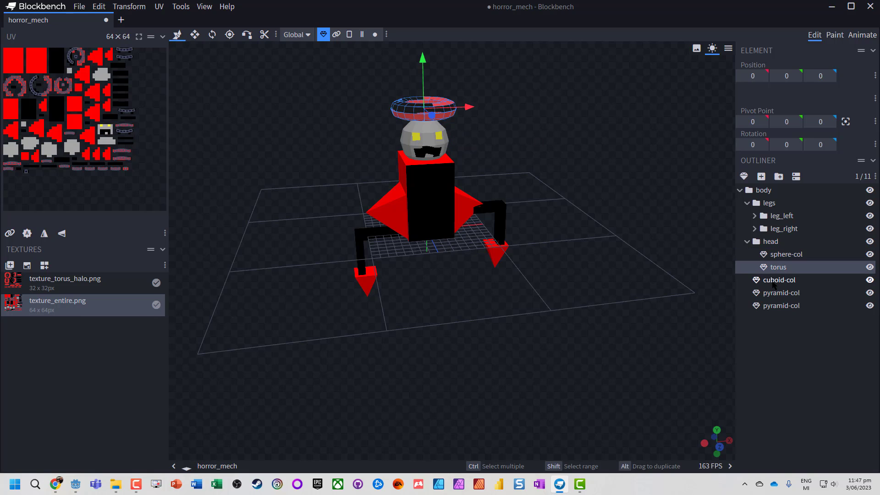
key(ctrl+s)
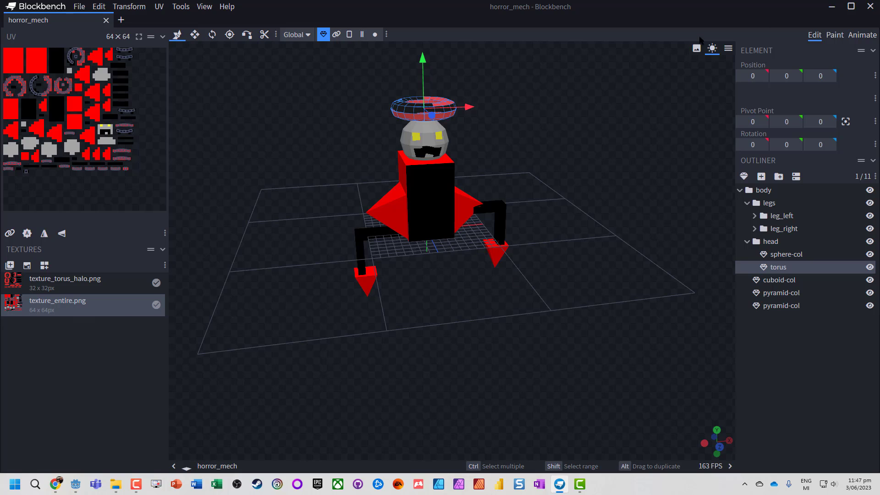
- Export the model as ASCII glTF with embedded textures and animations, saving horror_mech.gltf in the animation folder of Godot_4_Examples
click(79, 7)
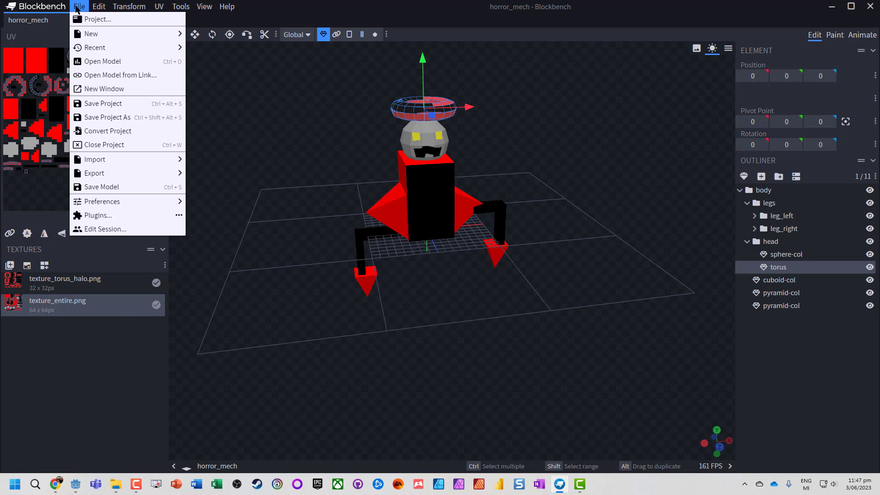
mouse_move(123, 175)
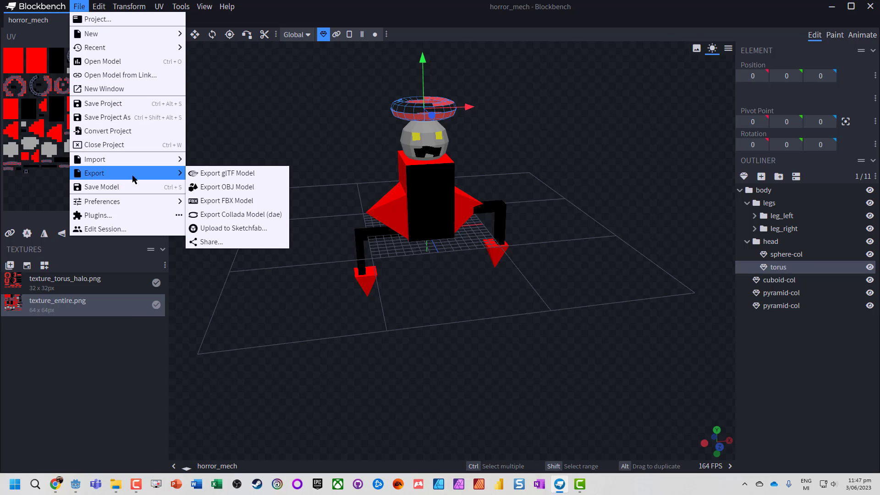
click(244, 176)
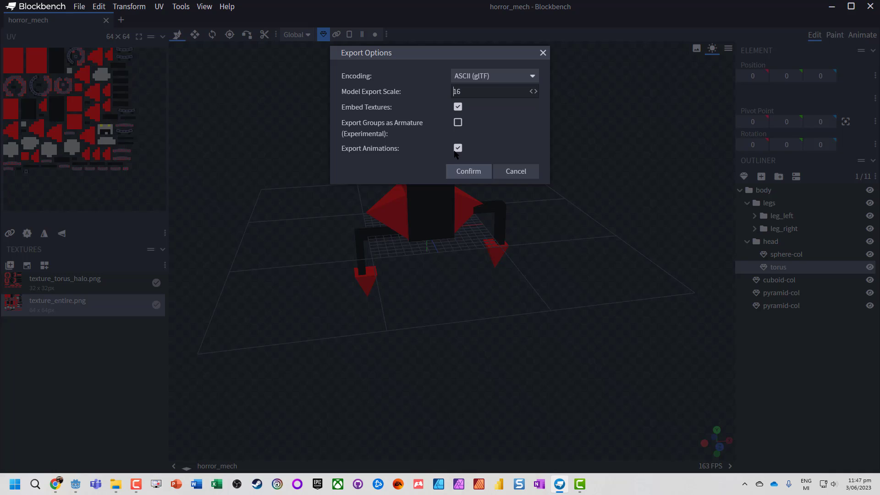
click(469, 171)
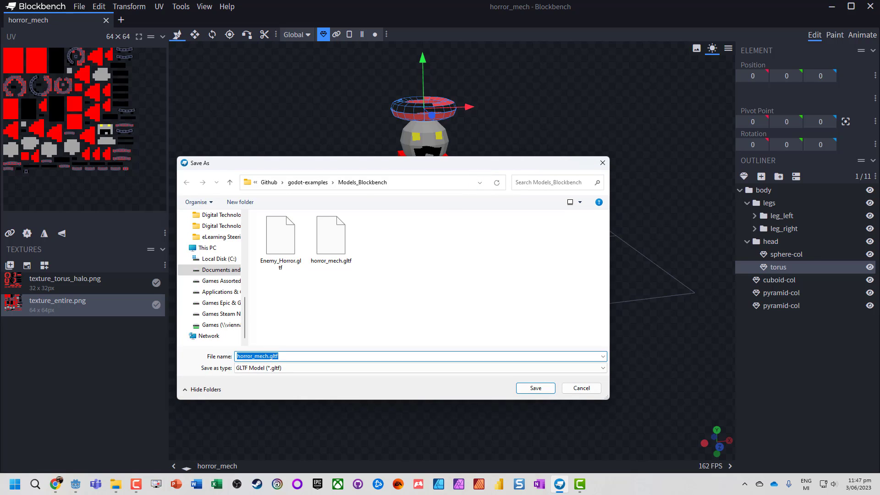
click(307, 182)
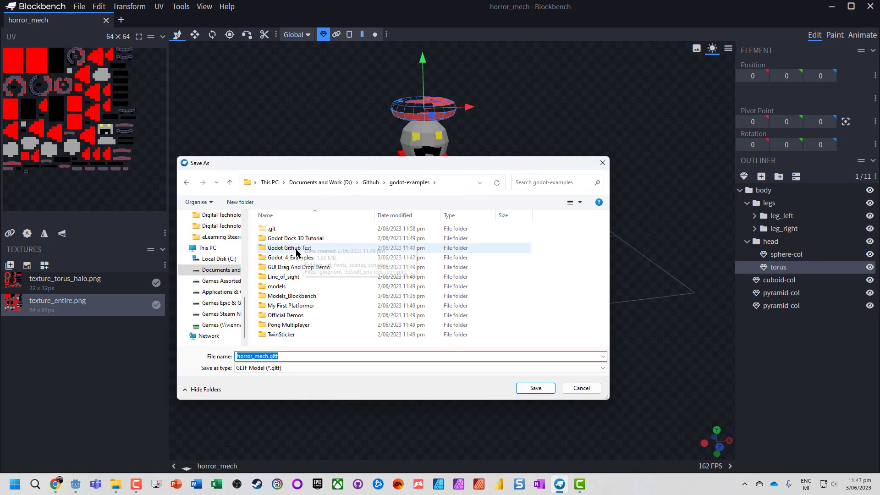
double_click(289, 257)
double_click(286, 267)
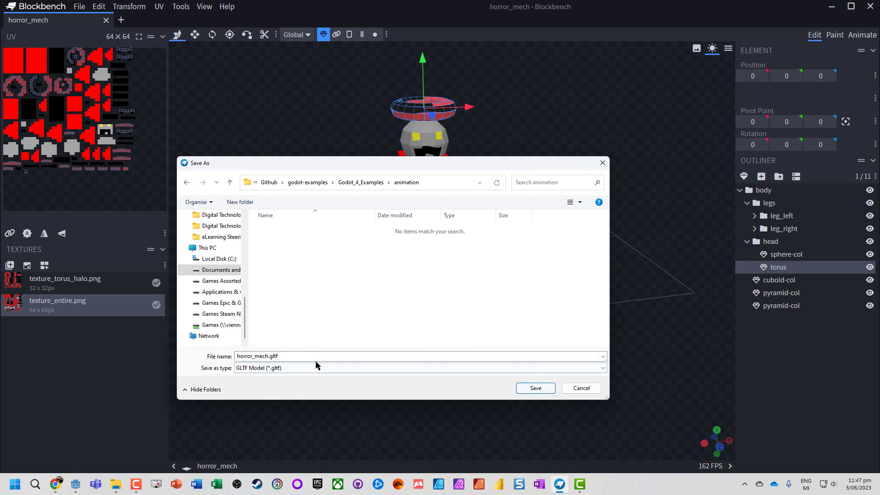
click(533, 388)
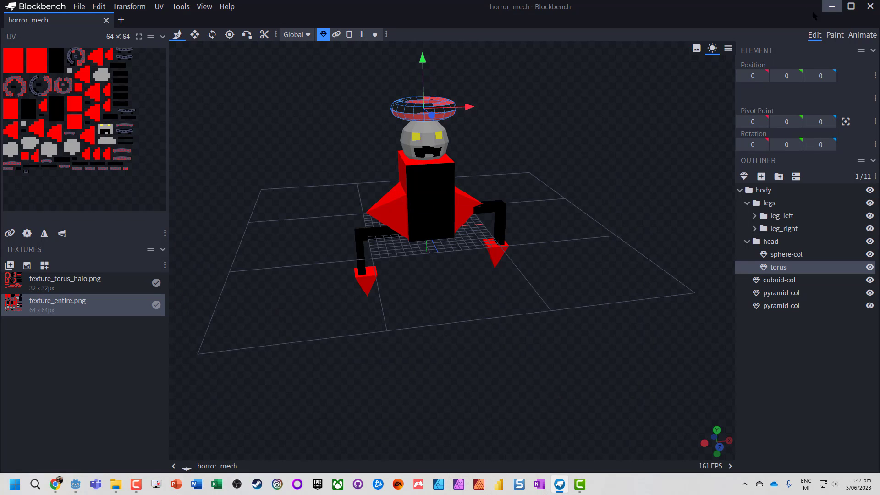
- Switch to Godot and open the advanced import settings of horror_mech.gltf in the animation folder
click(831, 7)
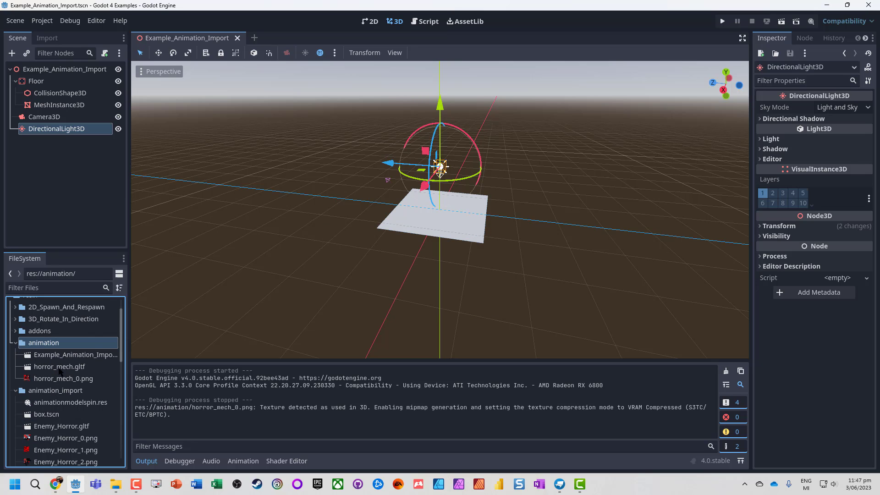
click(59, 368)
double_click(46, 368)
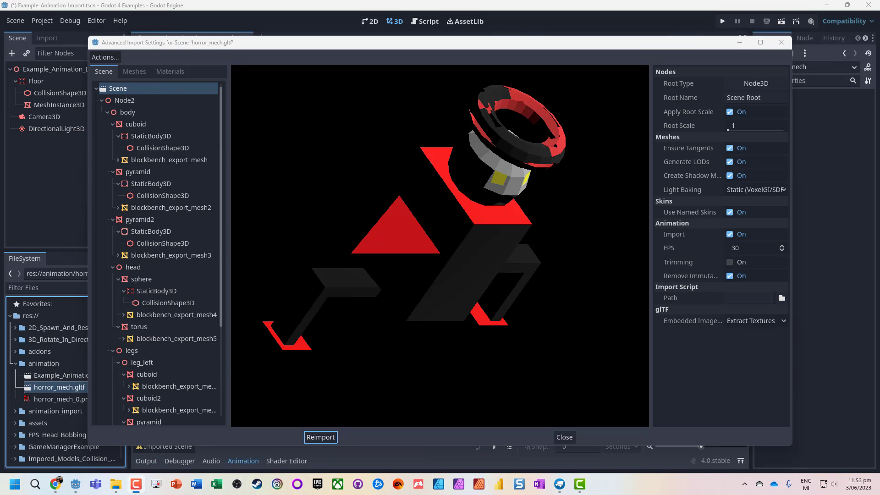
- Set the animationmodelmovement animation to save as a resource in res://animation and reimport the model
click(109, 59)
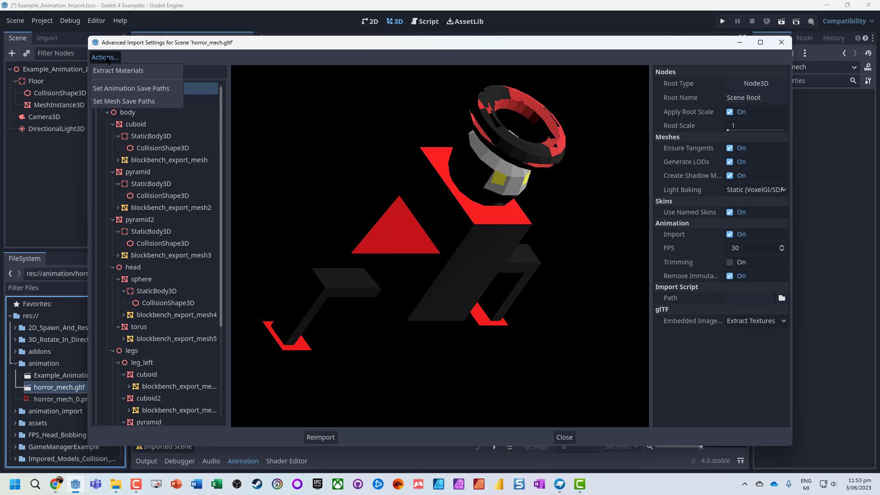
click(140, 89)
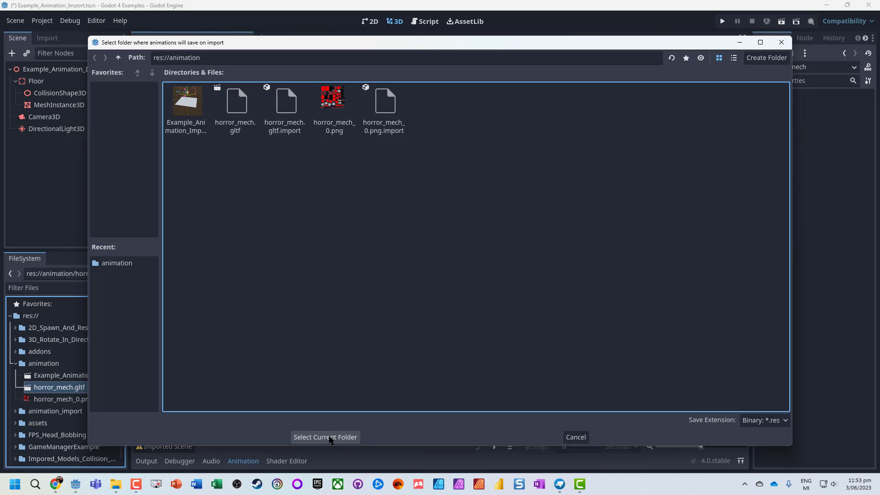
click(325, 437)
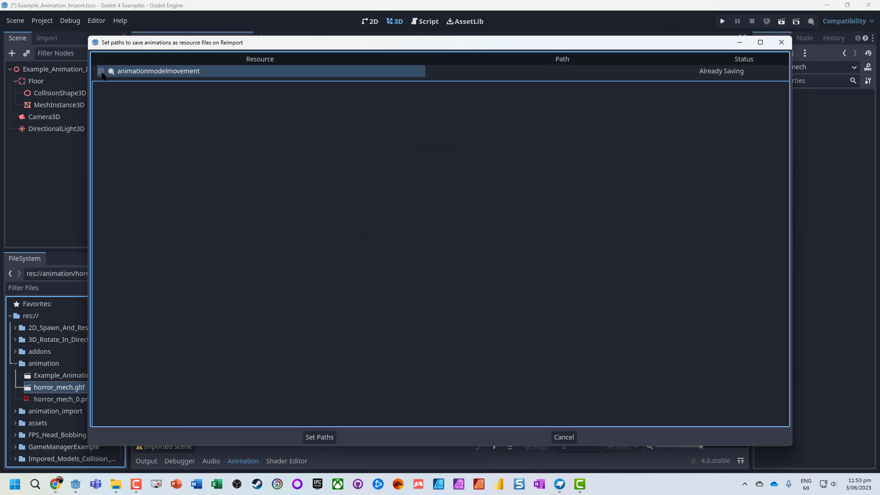
click(321, 437)
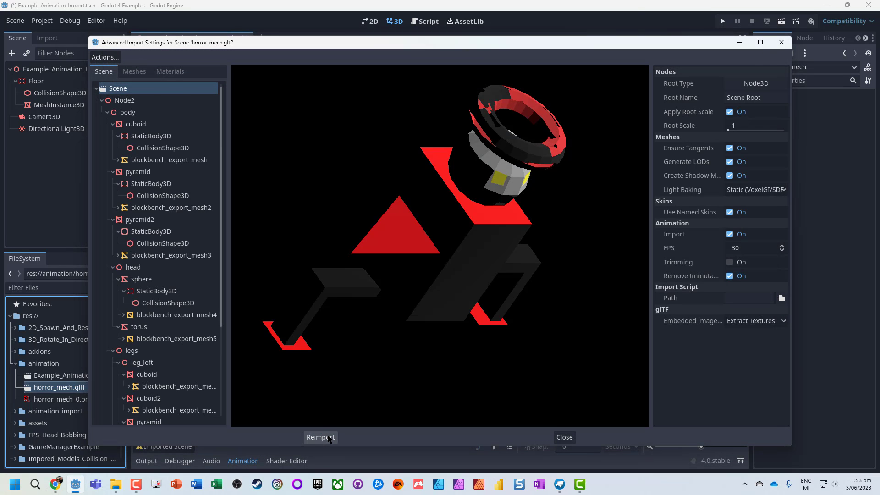
click(328, 437)
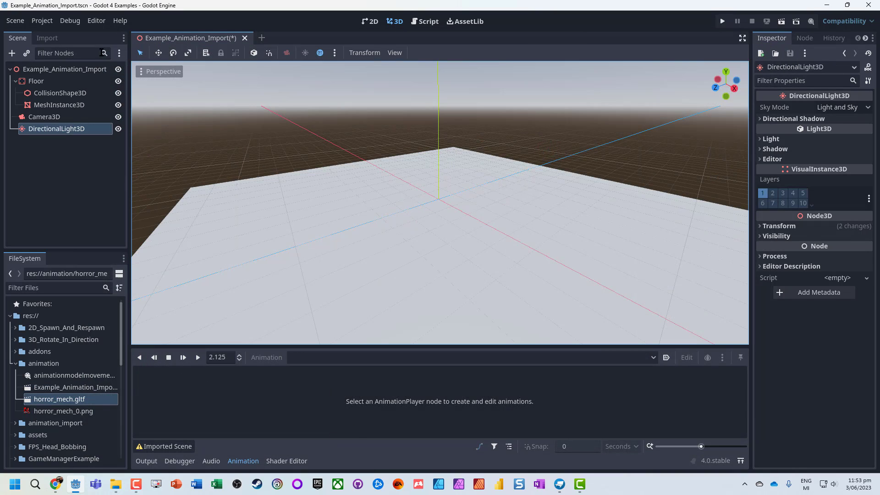
- Widen the file dock and add horror_mech.gltf under the Example_Animation_Import root, raised to about 1.94 m on Y
click(65, 376)
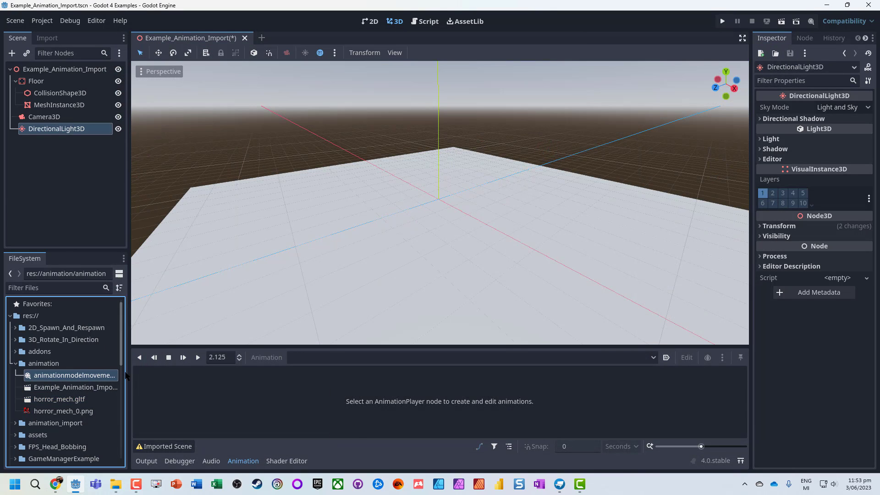
drag(128, 372, 146, 372)
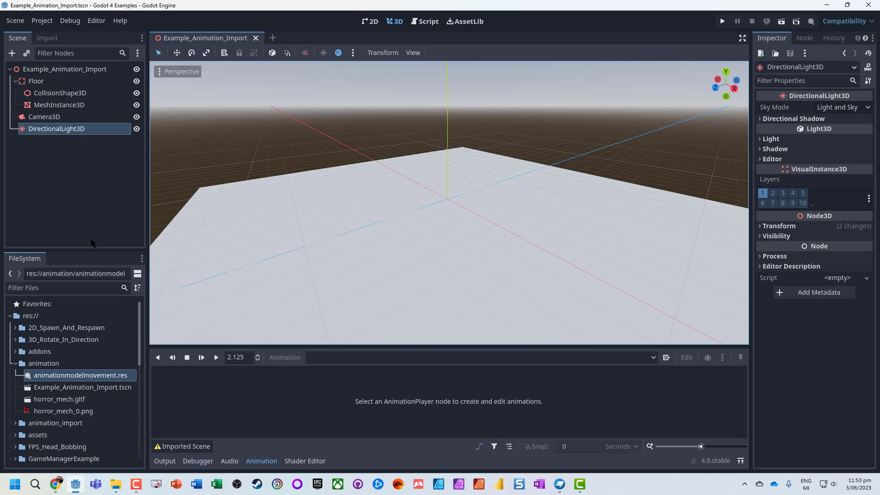
click(64, 399)
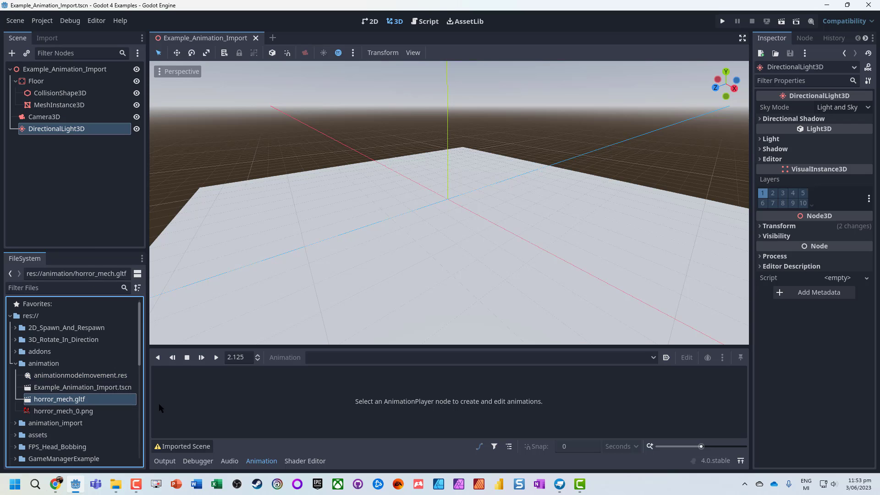
drag(55, 402, 40, 73)
scroll(458, 146, down, 3)
drag(448, 143, 451, 118)
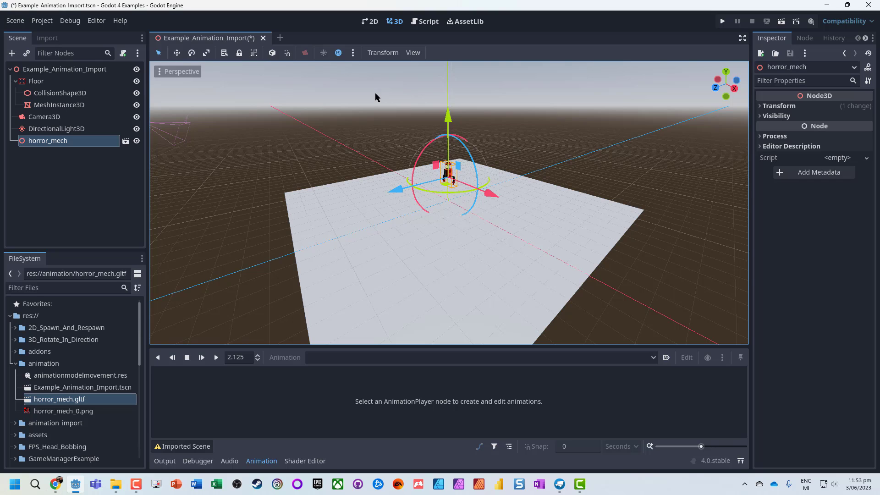
- Run the current scene to check the model on the floor and close the game window
key(F6)
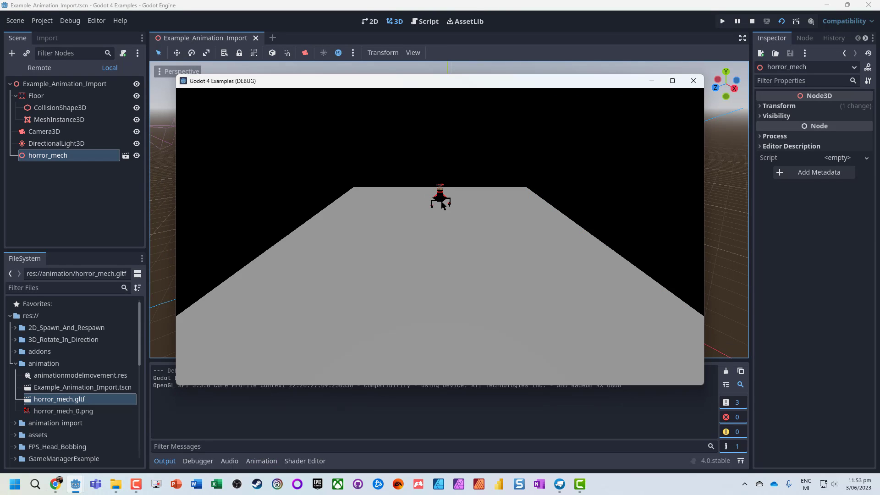
click(693, 81)
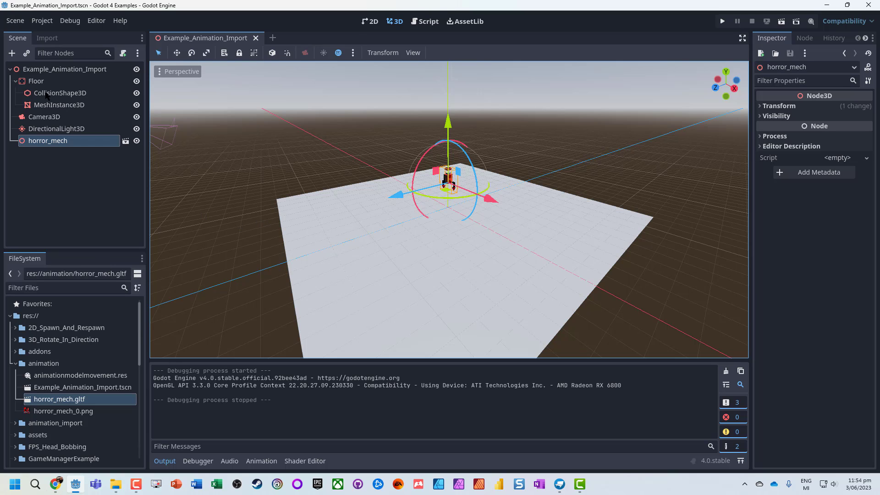
- Add an AnimationPlayer node as a child of horror_mech and check its Current Animation choices
right_click(49, 142)
click(92, 148)
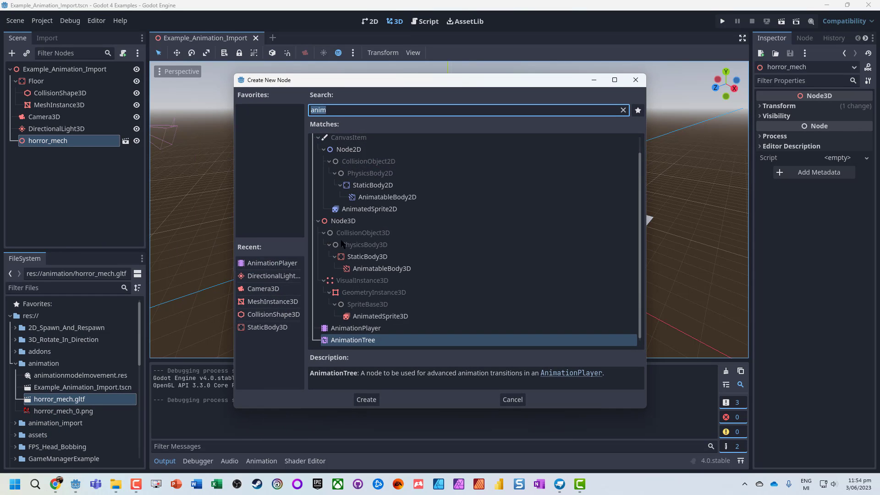
double_click(351, 328)
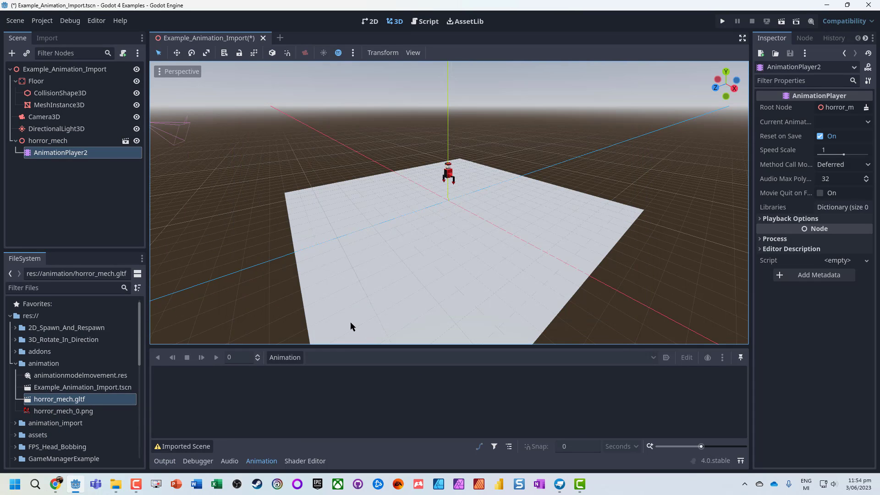
click(868, 123)
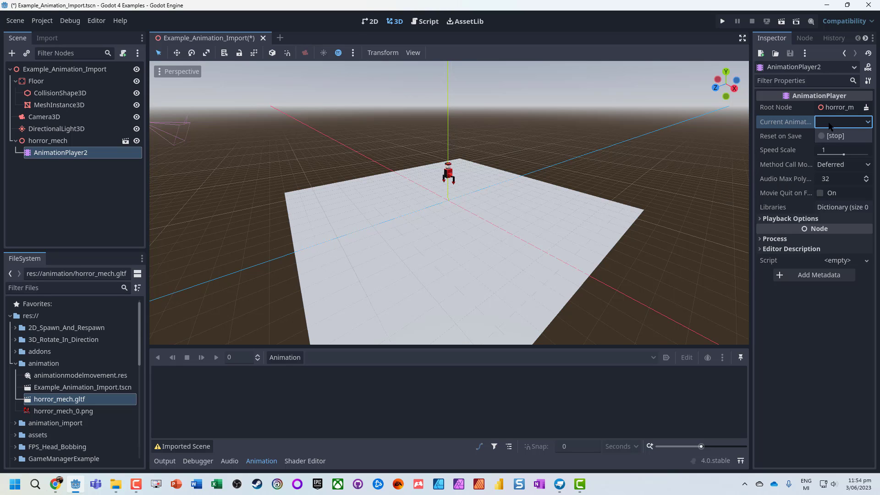
click(325, 414)
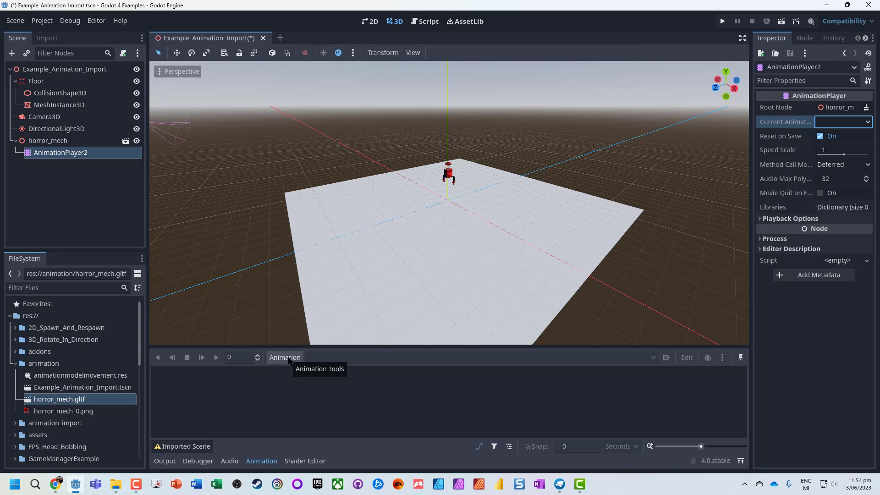
- Create a new animation named movement_location in the added AnimationPlayer
click(285, 357)
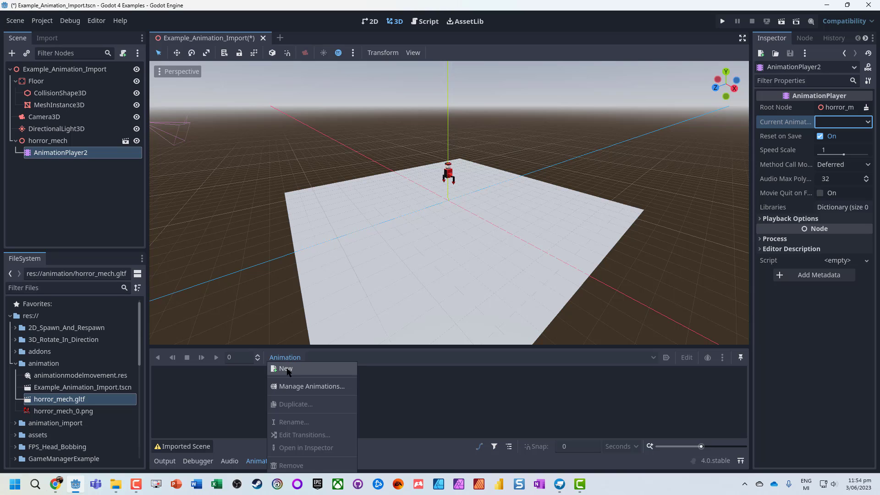
click(286, 369)
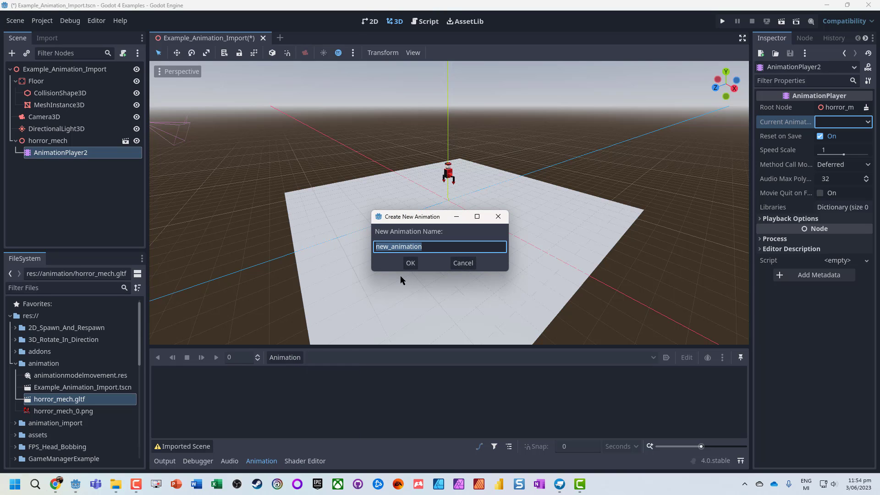
text(movement_location)
key(Return)
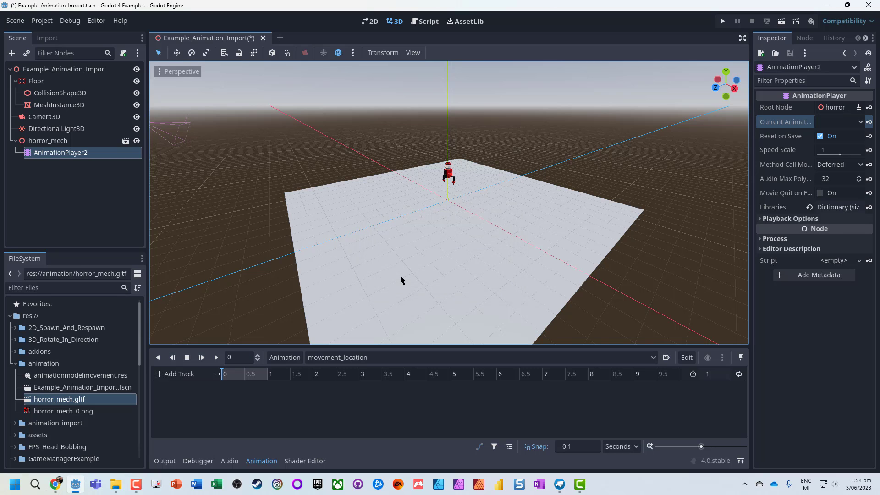
- Key horror_mech's position at 0 seconds, creating a position track with a RESET track
click(47, 140)
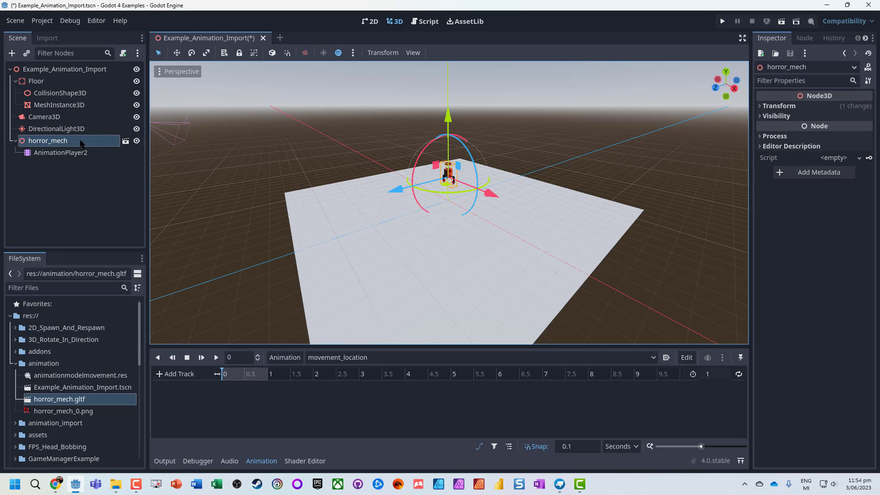
click(762, 105)
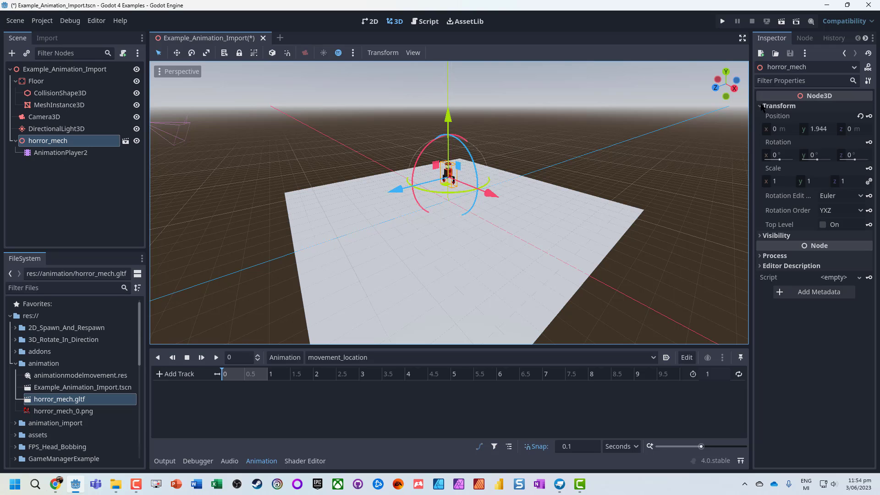
click(868, 116)
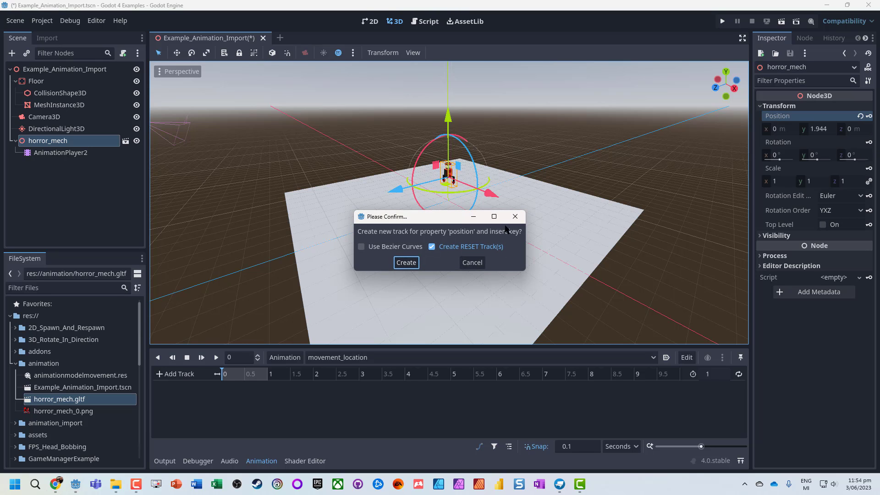
click(405, 263)
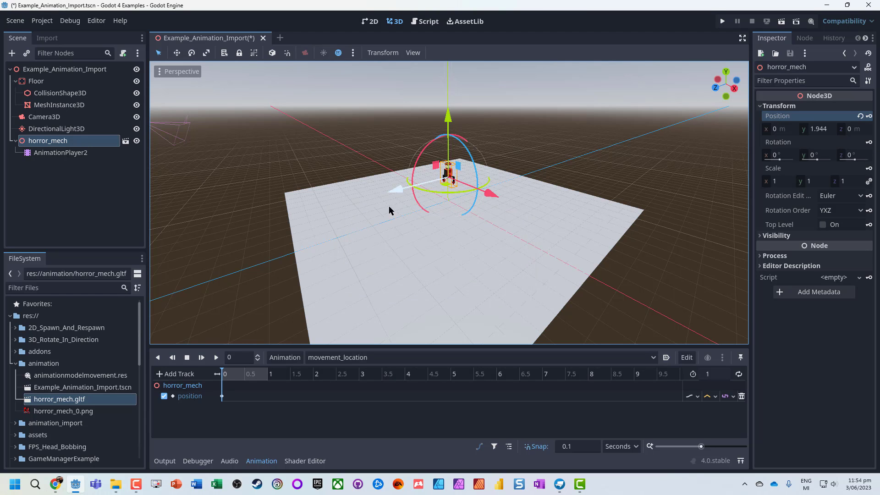
- At 1 second, move horror_mech to about (-3.2, 0.7, 4.1), rotate it to about (17°, -30°, 27°), and key position and rotation
click(269, 374)
drag(404, 189, 344, 185)
drag(368, 115, 369, 139)
drag(373, 213, 386, 175)
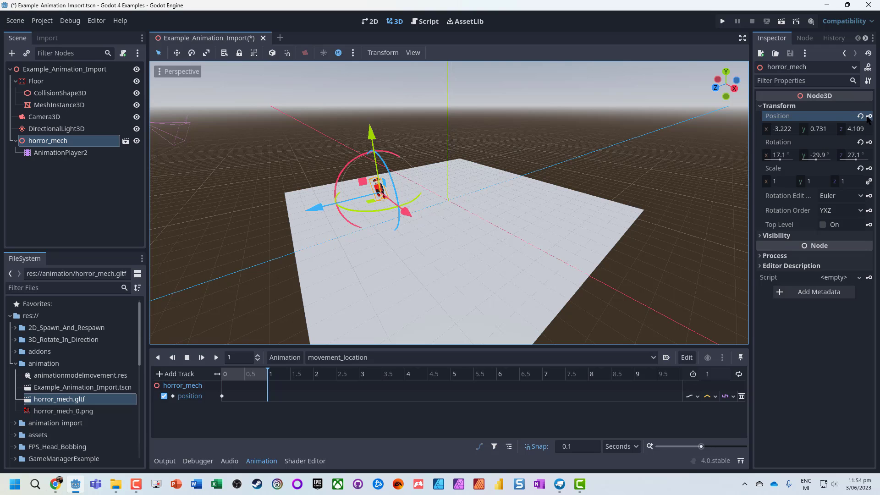
click(869, 142)
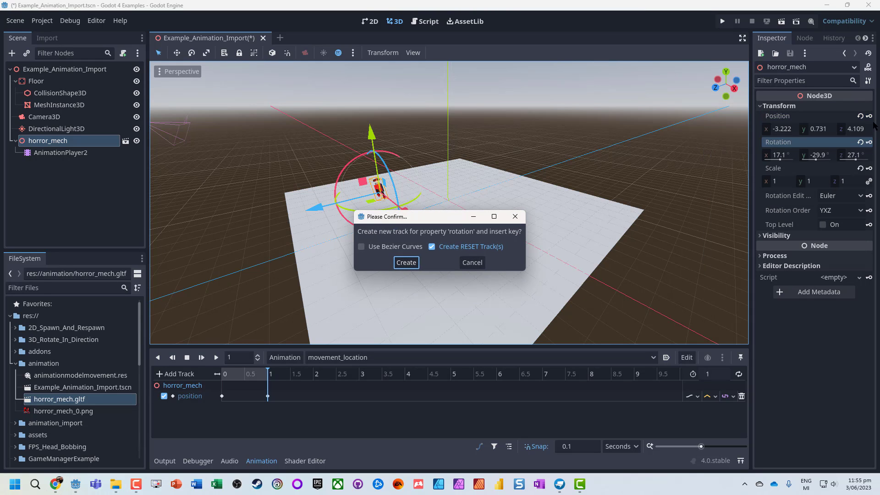
click(405, 263)
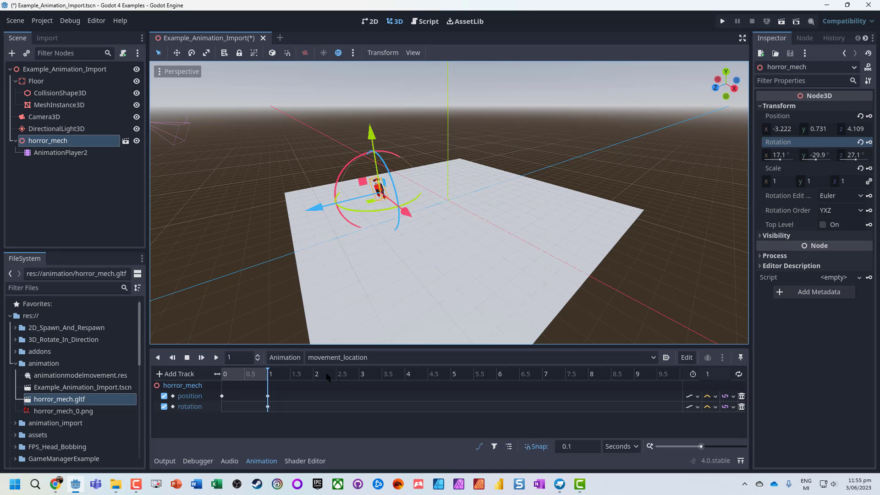
- Extend movement_location to 3 seconds and, at 2 seconds, move horror_mech to about x 2.9 and z 0.55
click(717, 372)
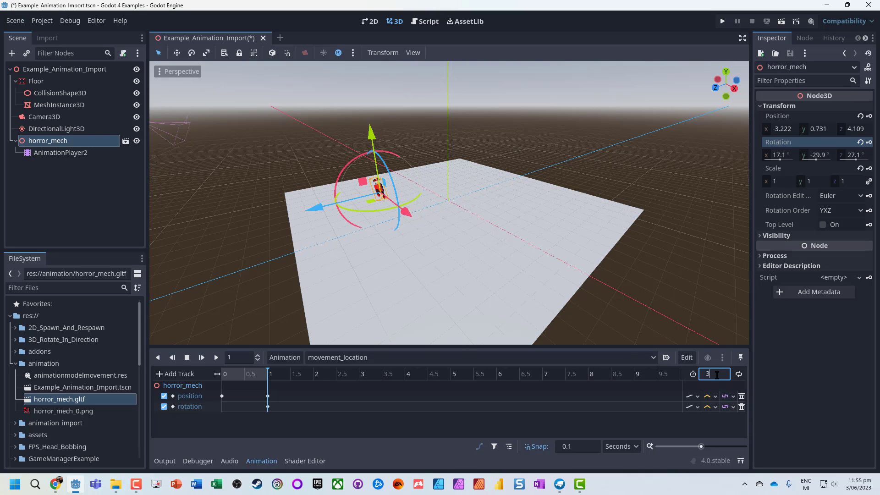
key(Return)
click(315, 374)
drag(404, 212, 467, 259)
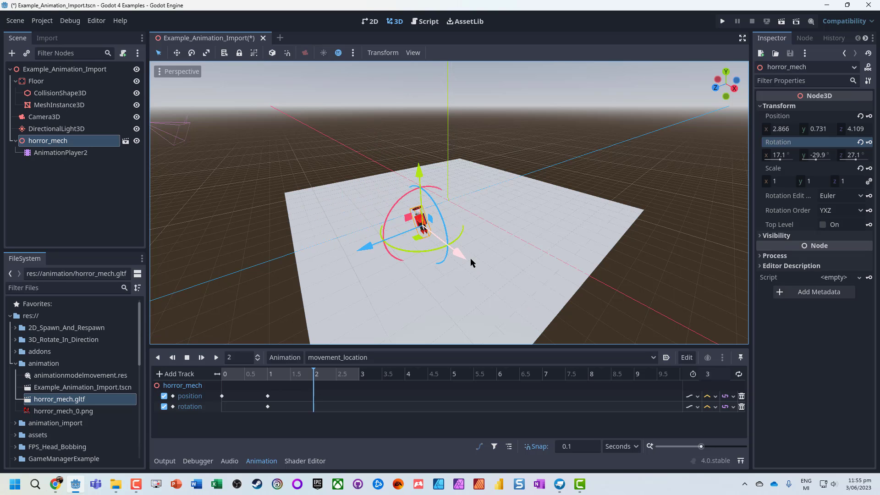
drag(361, 248, 430, 233)
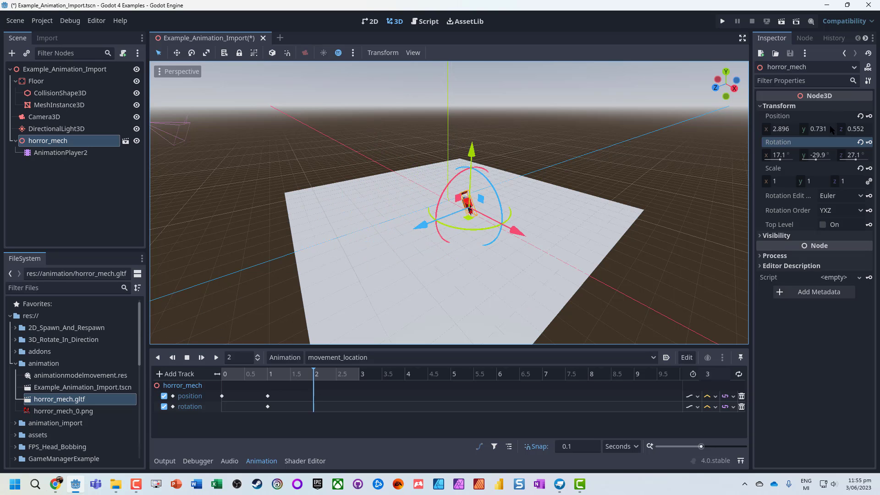
- Set horror_mech's rotation to 0° on all three axes and its scale to 2 on all axes
click(784, 130)
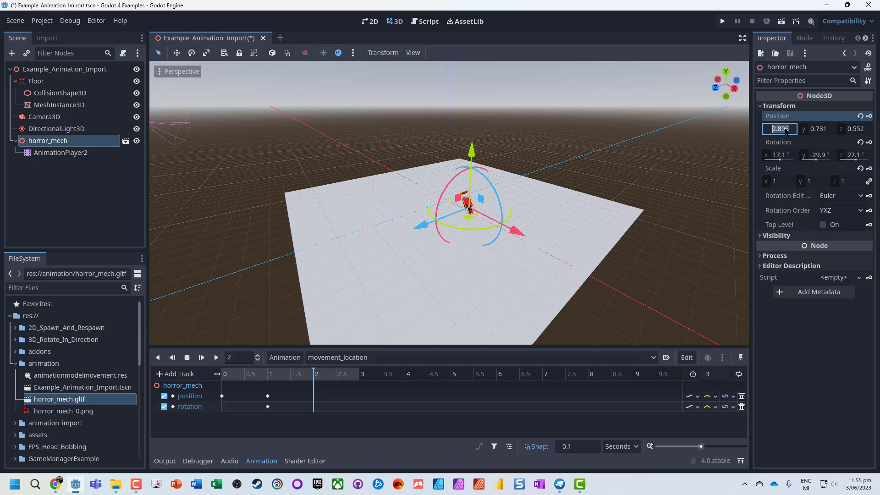
click(786, 157)
text(0)
key(Tab)
text(0)
key(Tab)
text(0)
key(Tab)
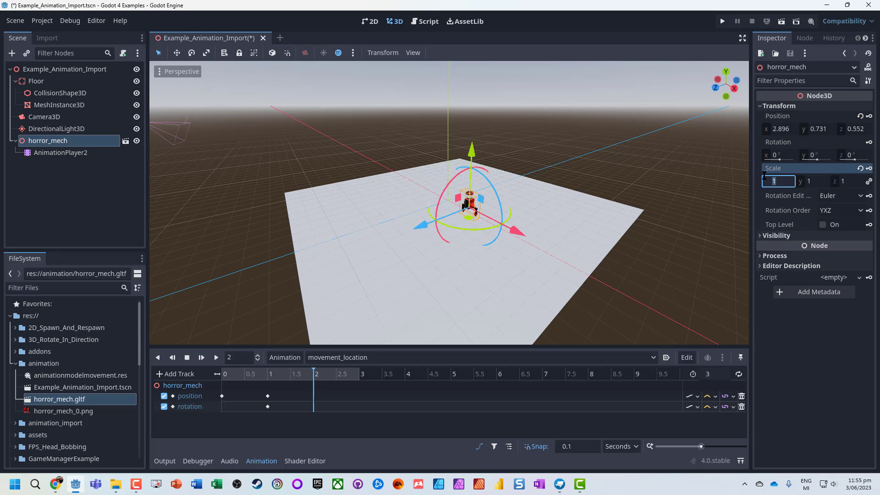
key(Tab)
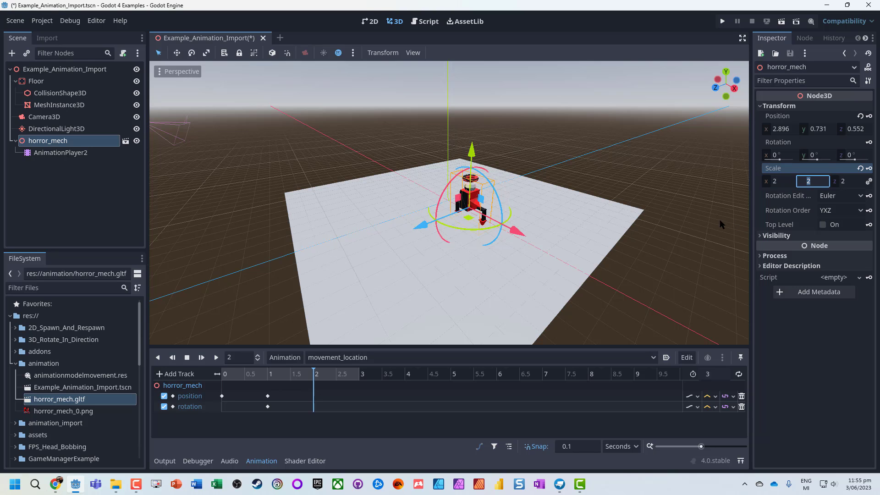
- Raise horror_mech to about y 2.9, key position, rotation and a new scale track with RESET at 2 seconds, and play the animation
drag(472, 152, 472, 120)
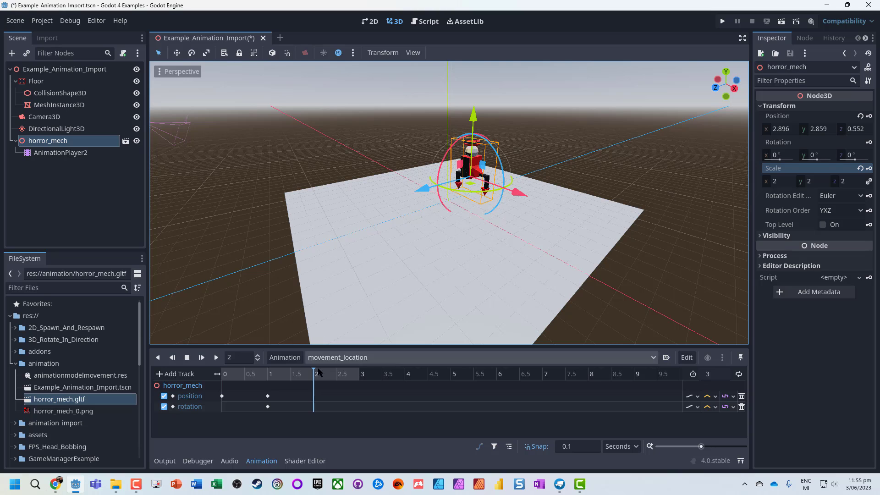
click(868, 116)
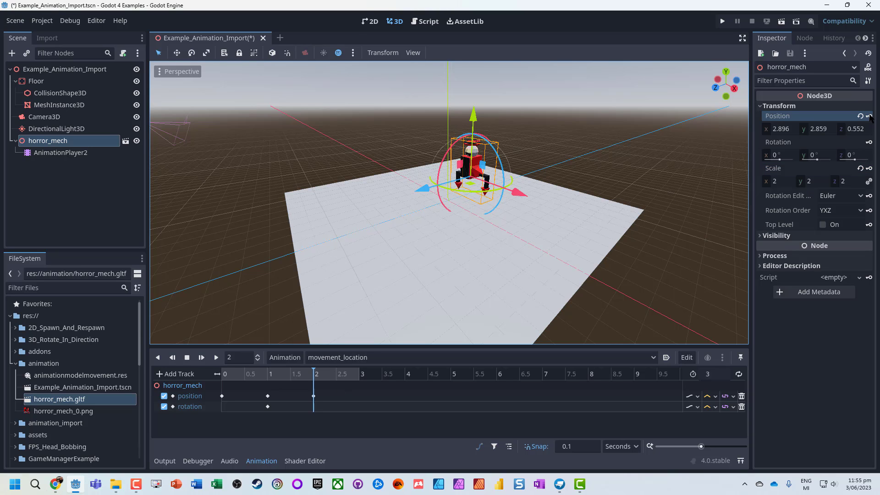
click(869, 142)
click(869, 168)
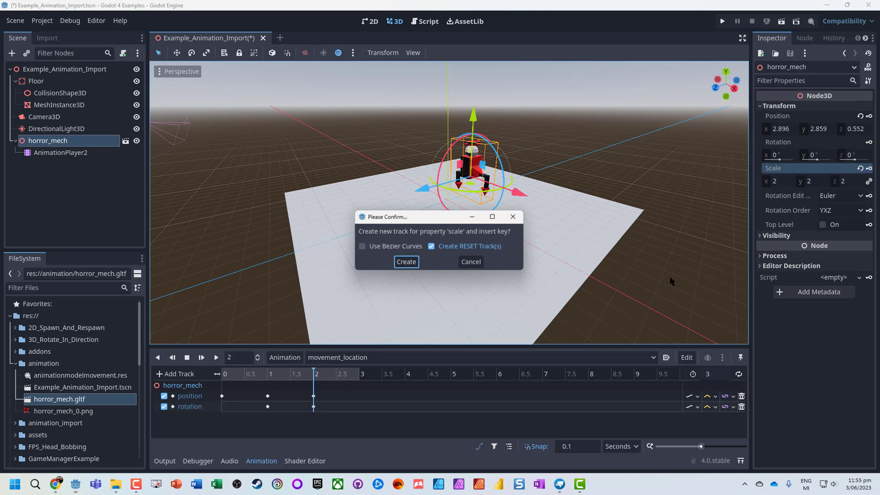
click(403, 265)
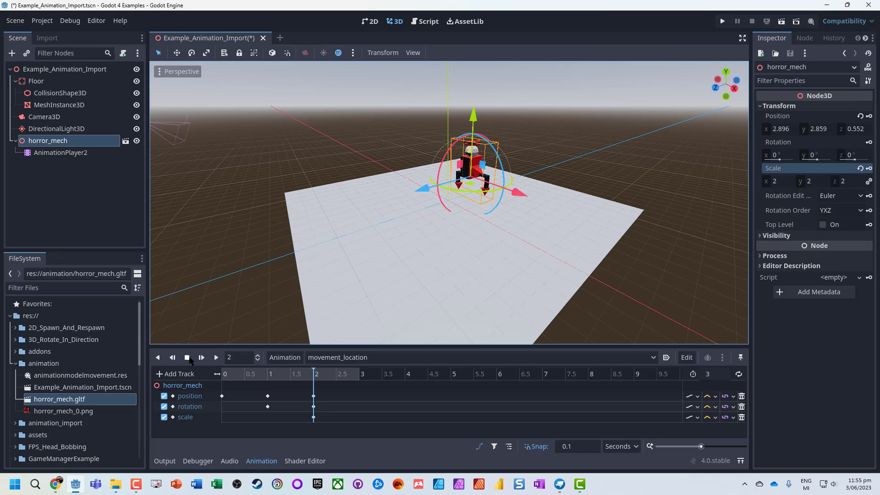
click(216, 357)
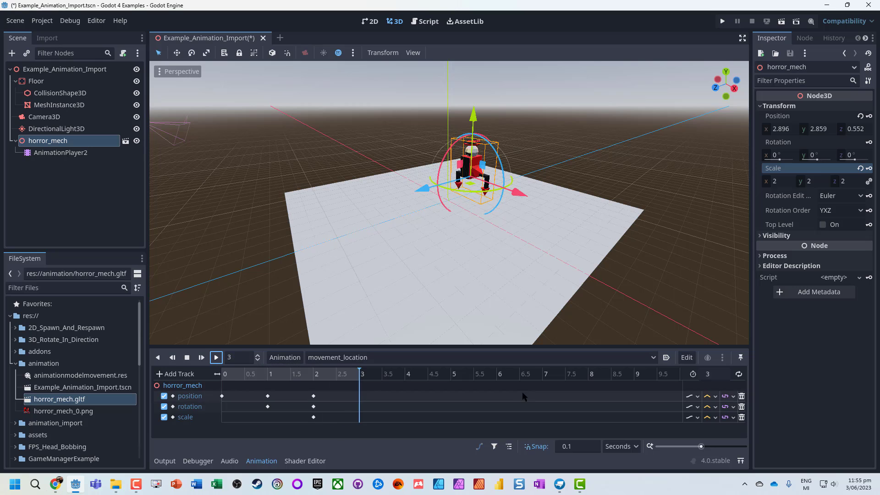
click(217, 359)
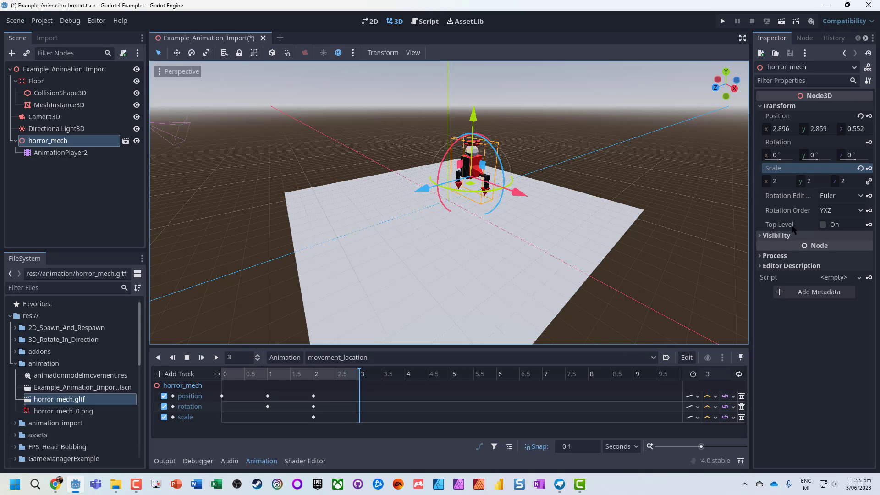
- Hide horror_mech at 3 seconds, key its visibility in a new track with a RESET track, and play the animation
click(799, 235)
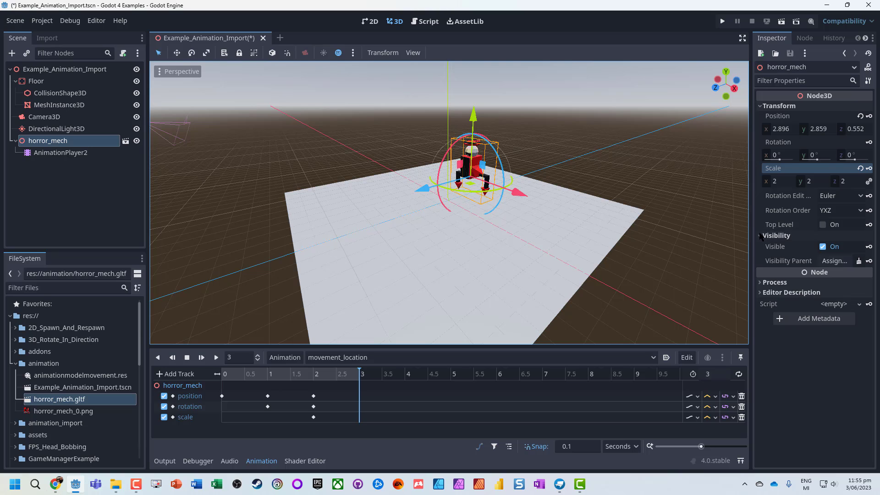
click(823, 247)
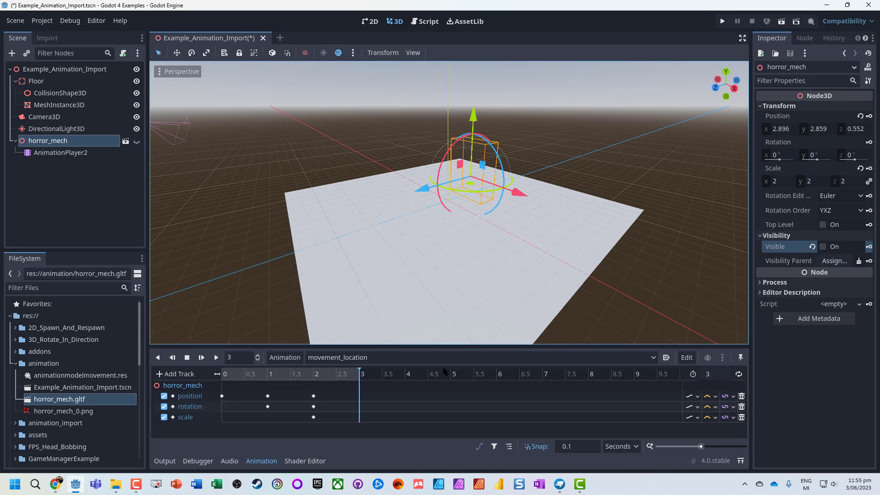
click(869, 247)
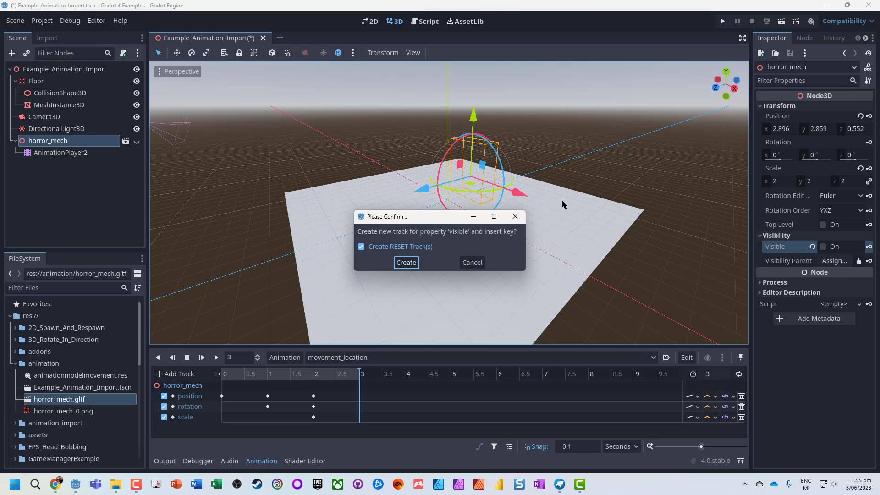
click(406, 263)
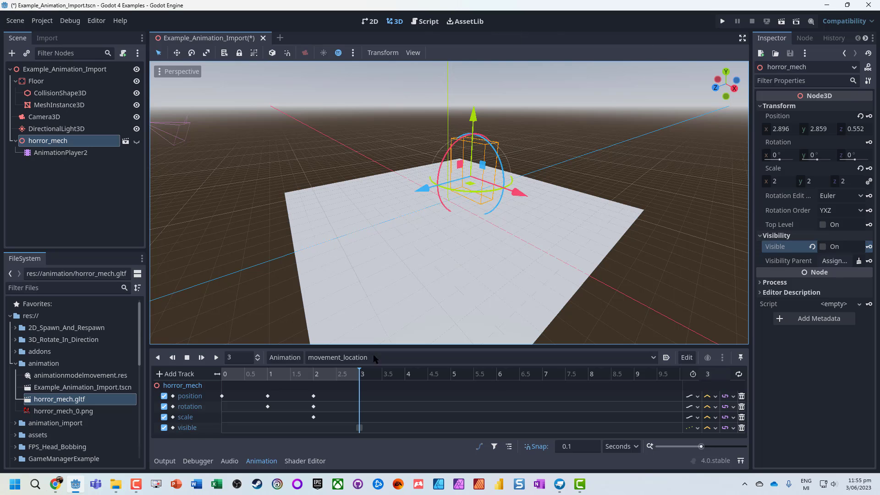
click(216, 357)
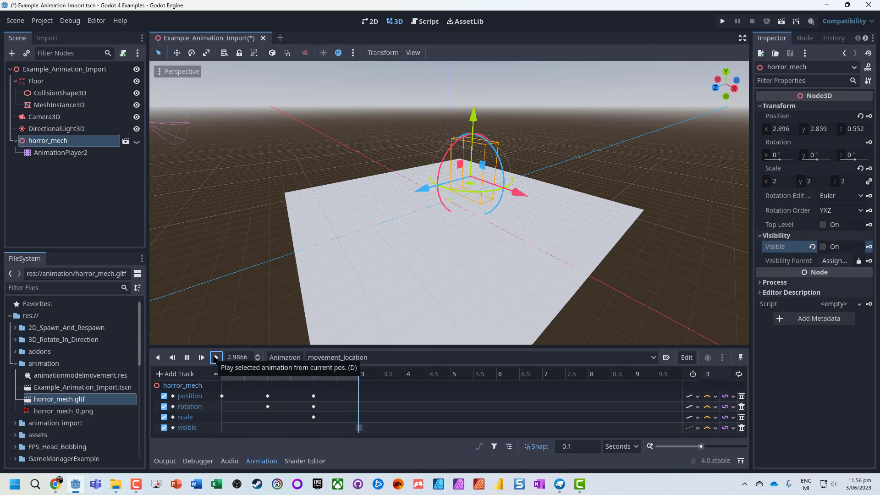
- Make horror_mech visible, set its scale to 1, key the scale at 3 seconds, and play the animation
click(822, 247)
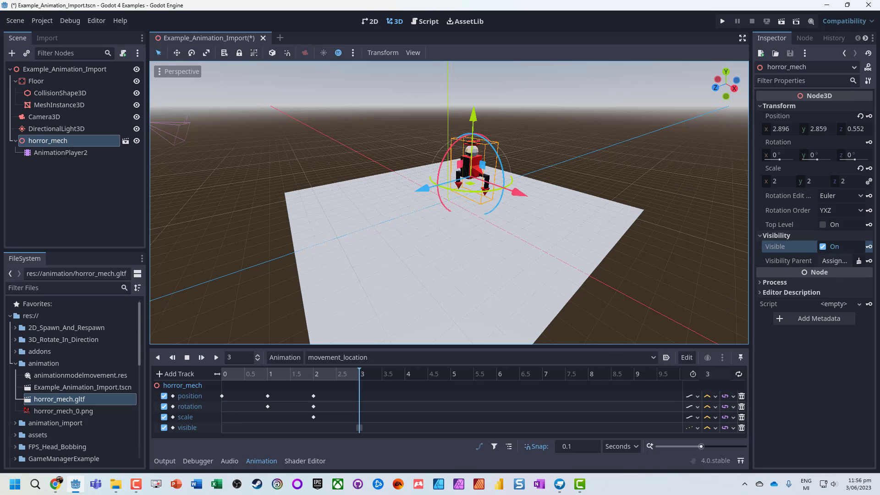
click(779, 180)
text(1)
key(Tab)
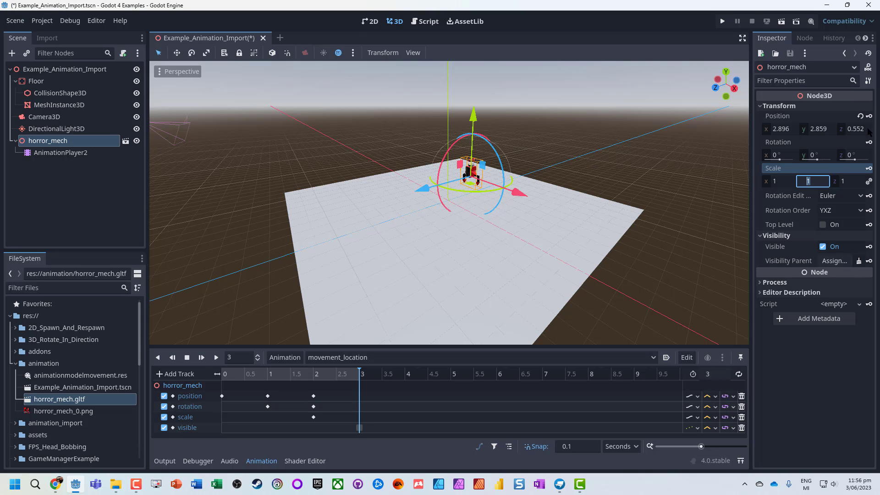
click(869, 169)
click(215, 358)
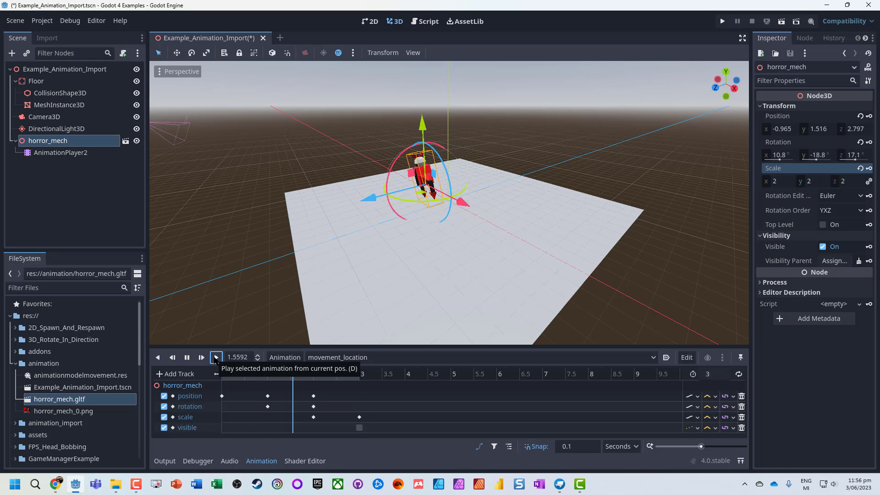
- Test-run the current scene, turn horror_mech's visibility back on, and run the scene again
key(F6)
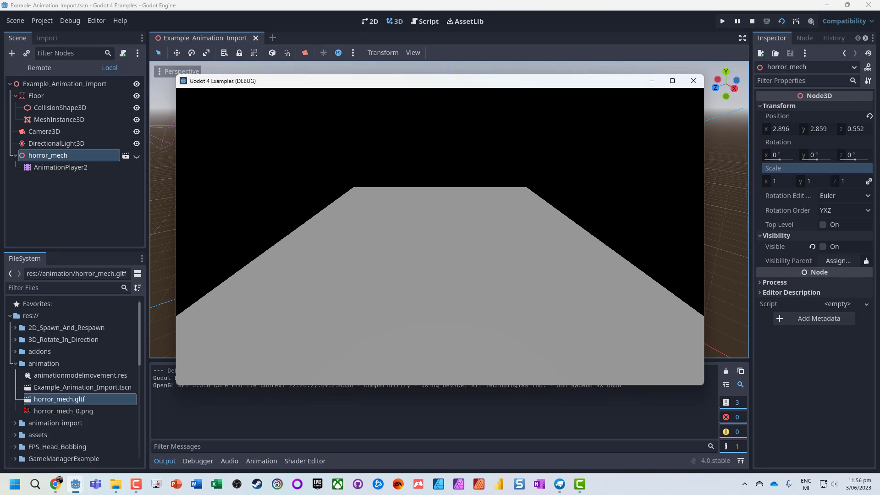
click(692, 81)
click(822, 247)
key(F6)
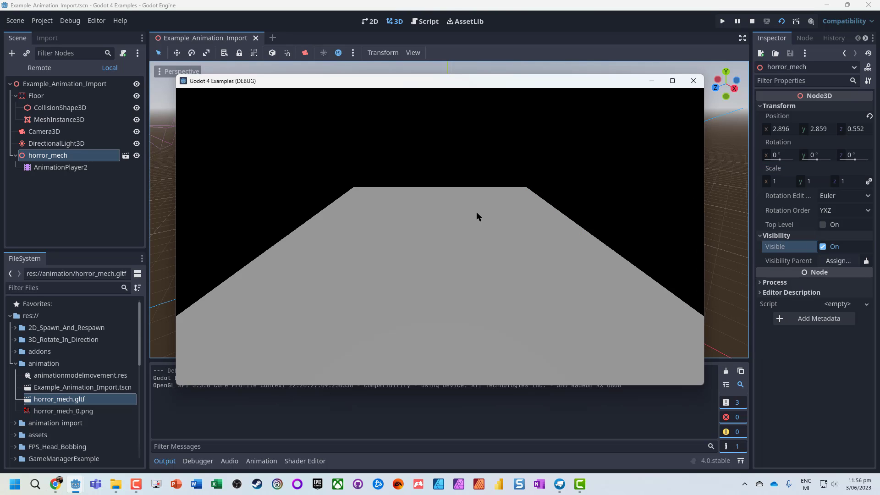
click(693, 81)
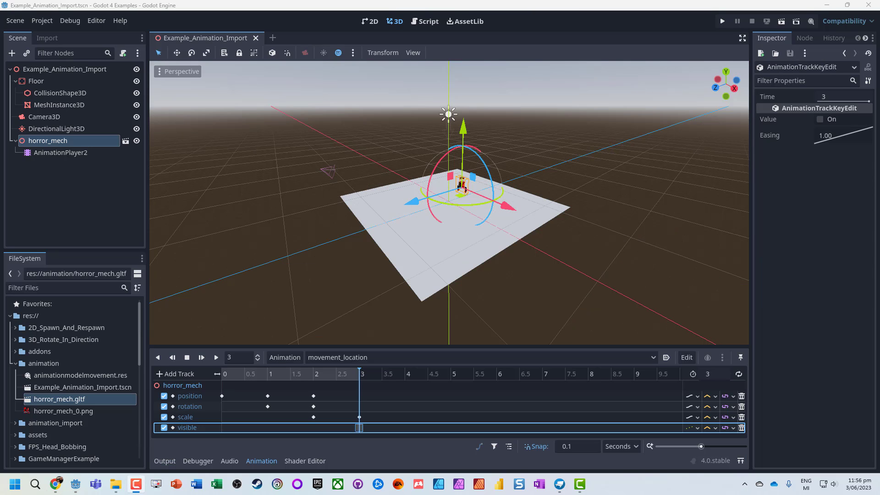
- Delete the visible track from movement_location and test-run the scene
click(741, 428)
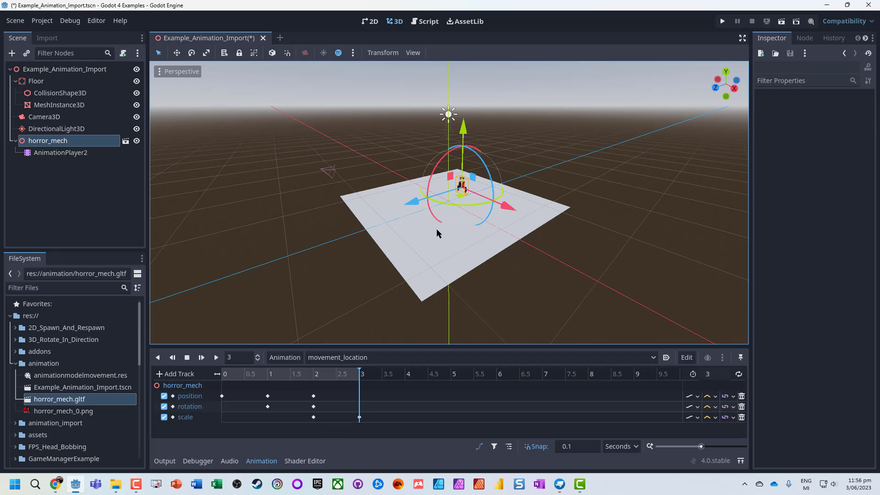
key(F6)
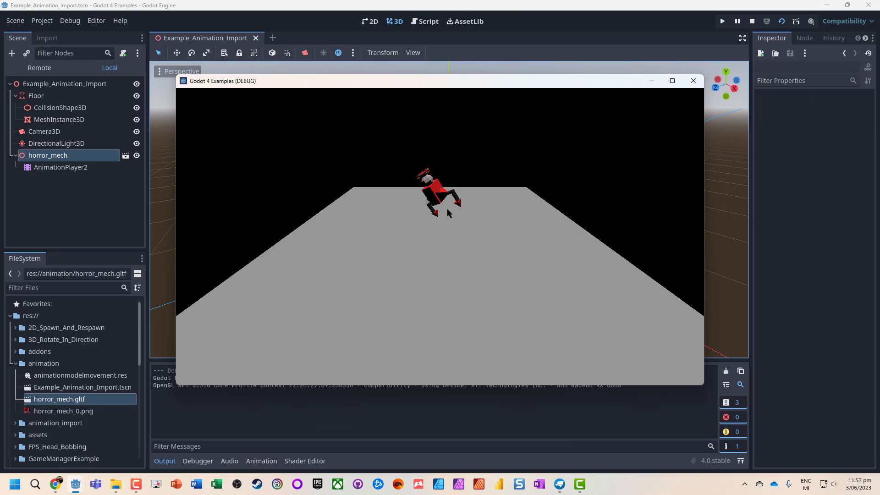
click(693, 81)
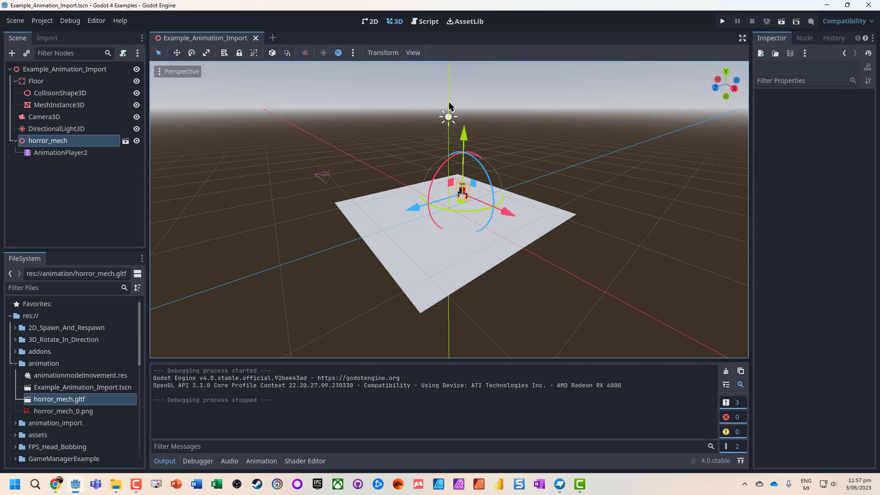
- Enable autoplay on load for the movement_location animation and test-run the scene
click(261, 461)
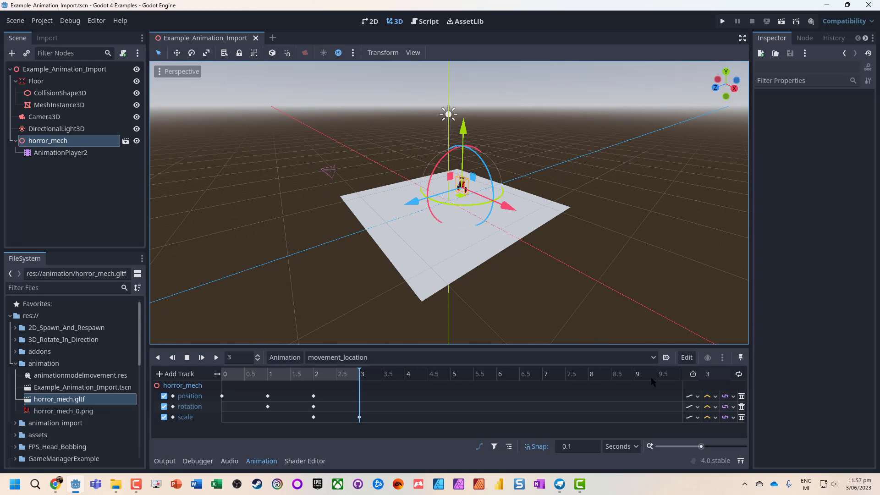
click(666, 357)
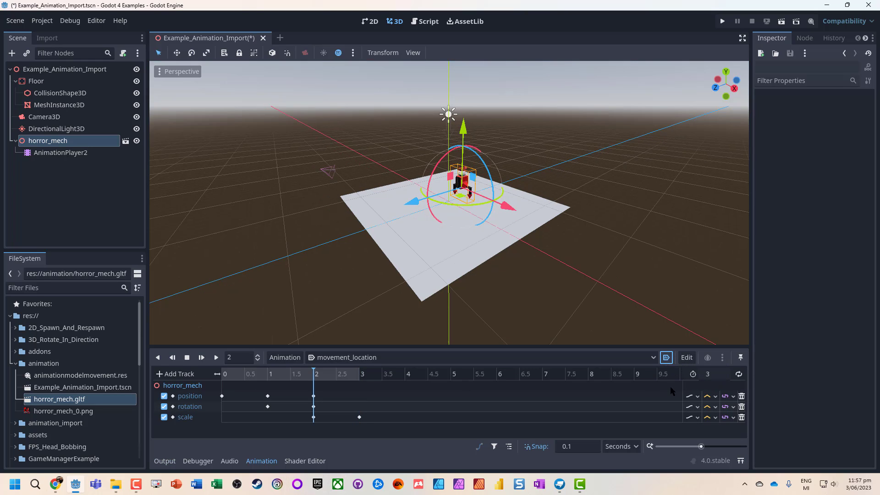
key(F6)
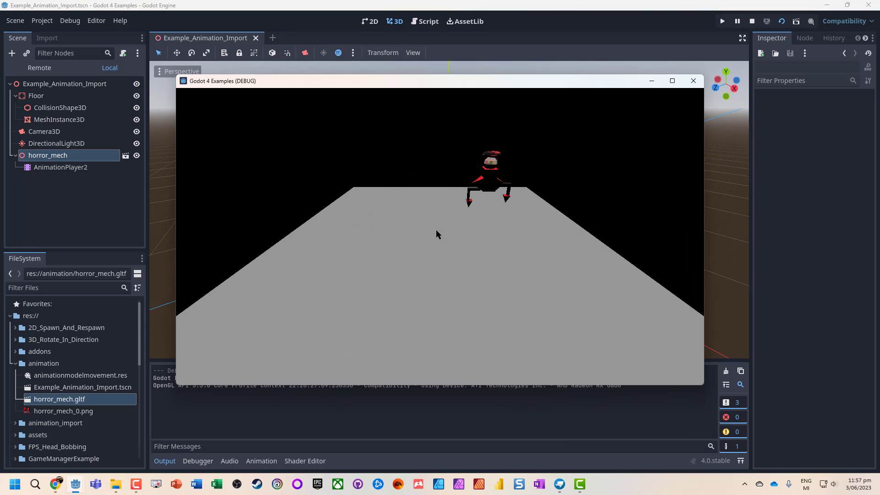
click(693, 81)
- Choose movement_location as AnimationPlayer2's Current Animation
click(52, 153)
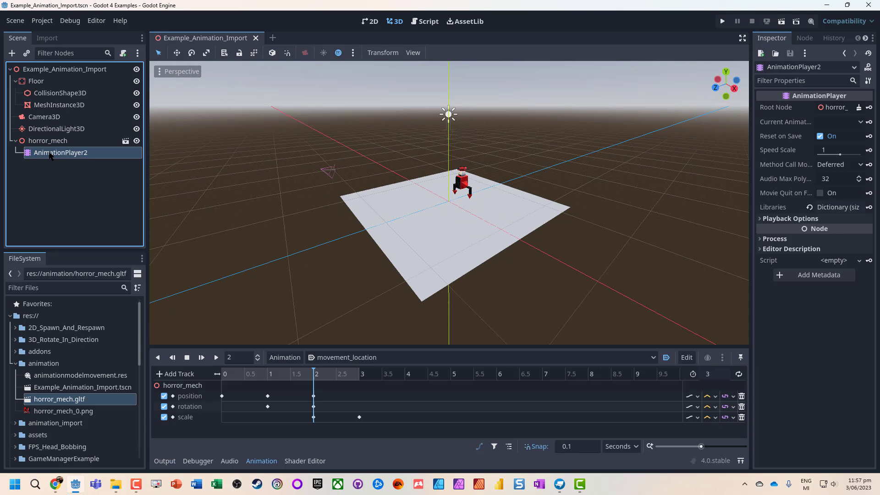
click(855, 120)
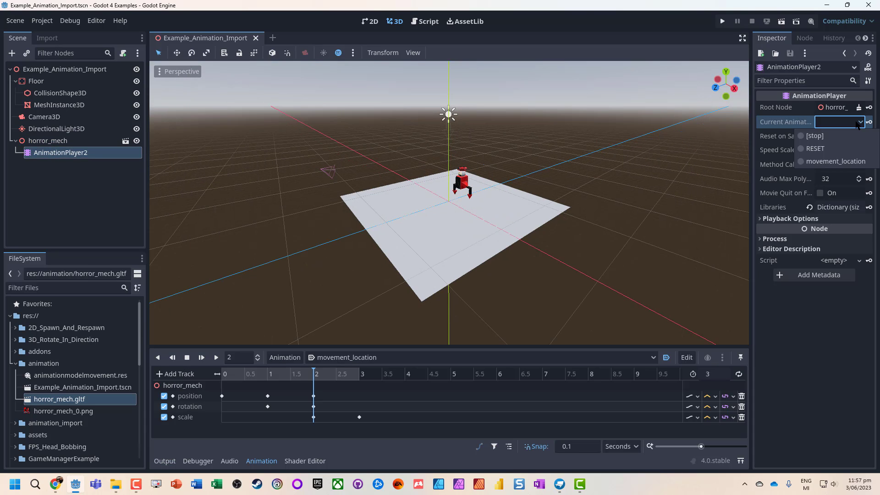
click(801, 161)
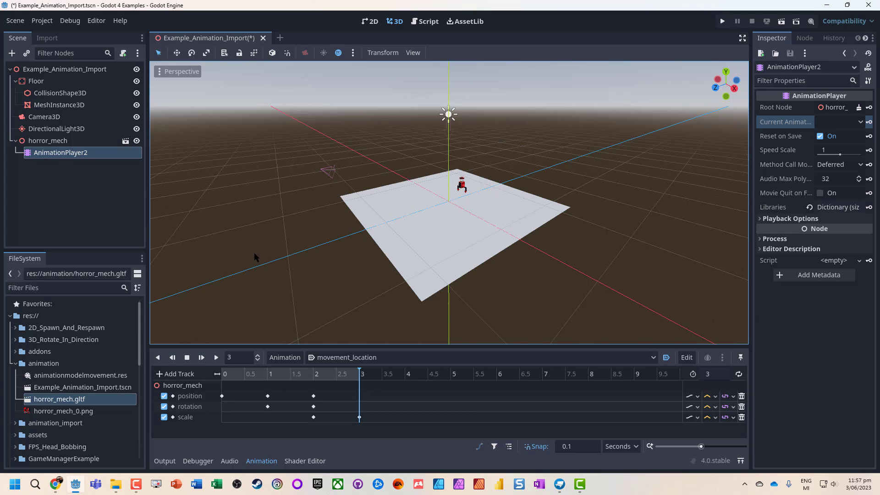
click(686, 359)
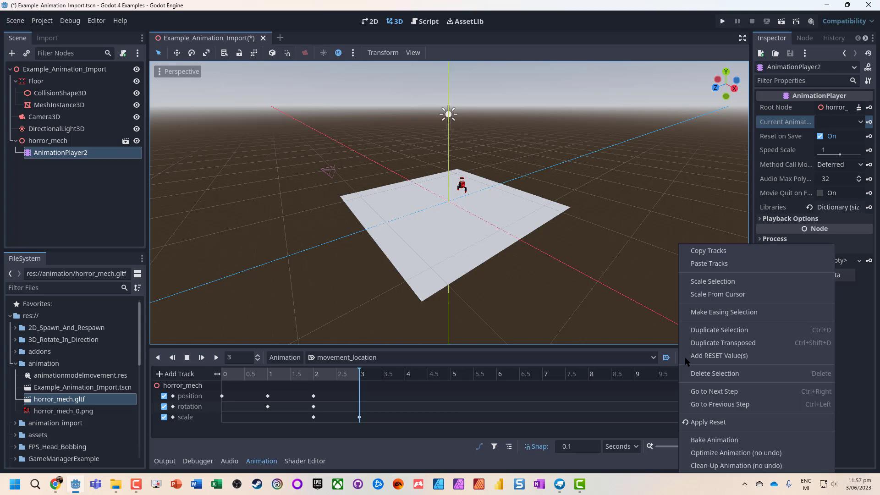
click(585, 310)
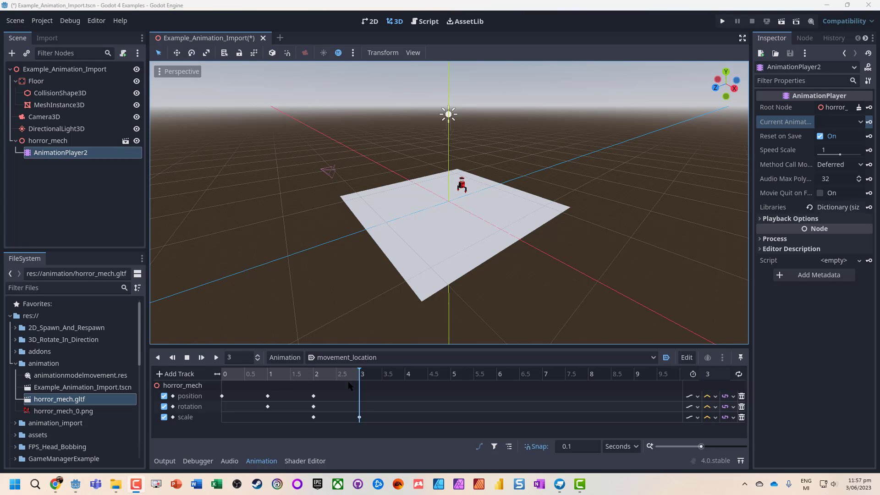
click(271, 358)
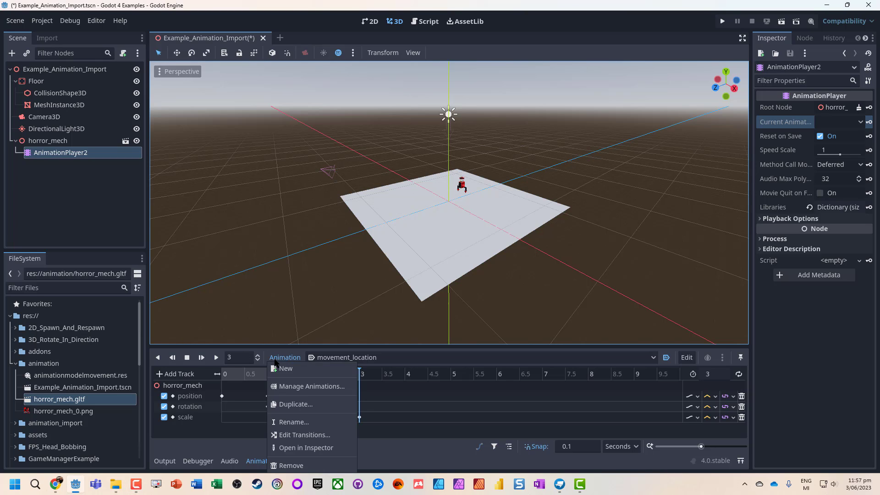
- Add an animation library named Test_BlockBench to AnimationPlayer2
click(294, 387)
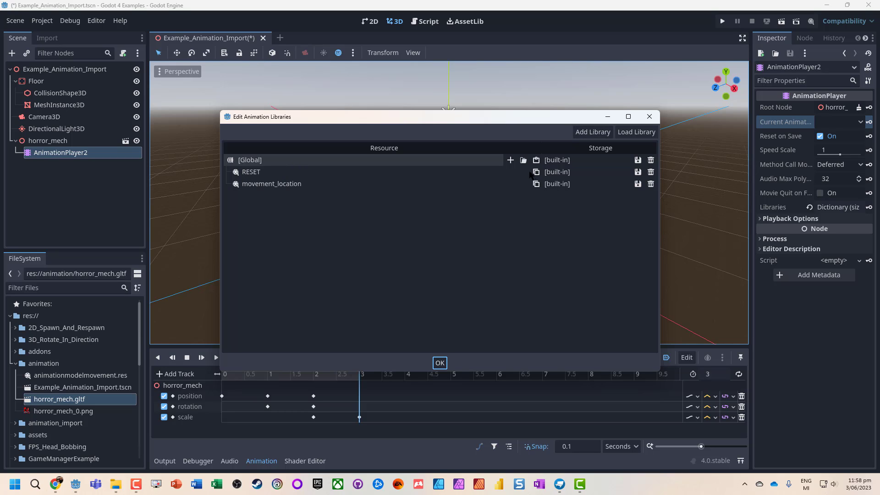
click(590, 133)
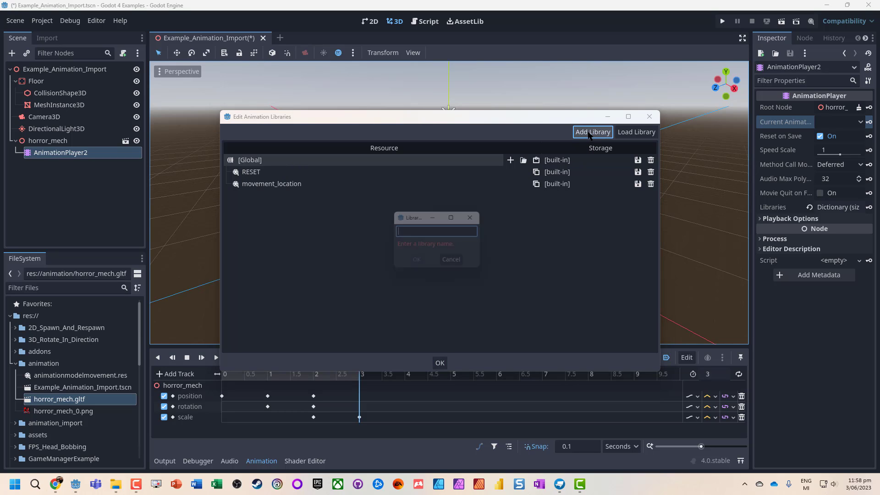
text(Test_BlockBench)
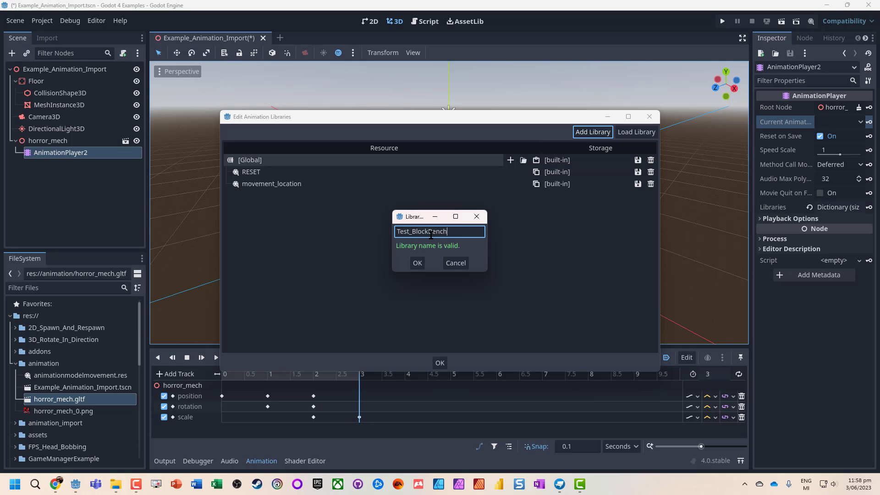
key(Return)
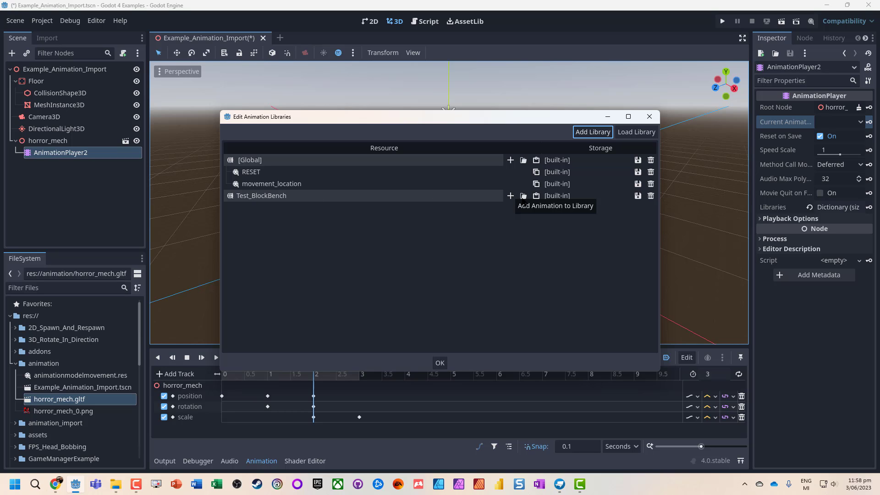
- Load animationmodelmovement.res from res://animation into the Test_BlockBench library and close the library manager
click(510, 196)
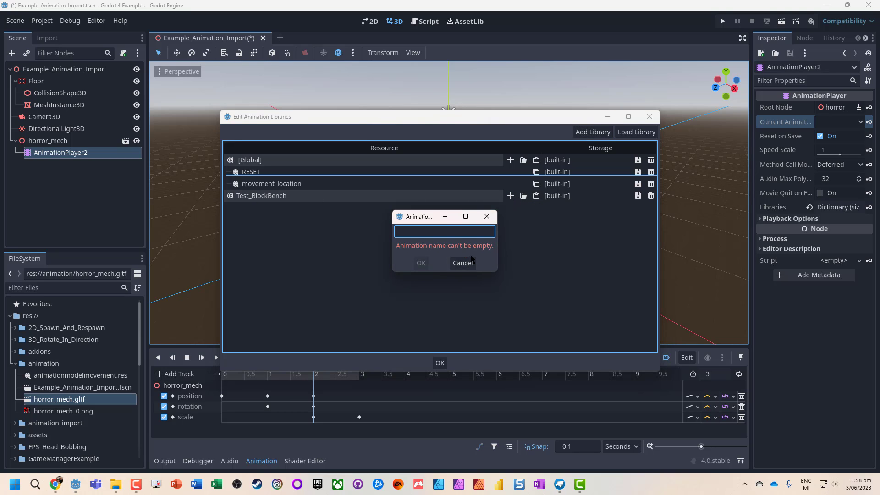
key(Escape)
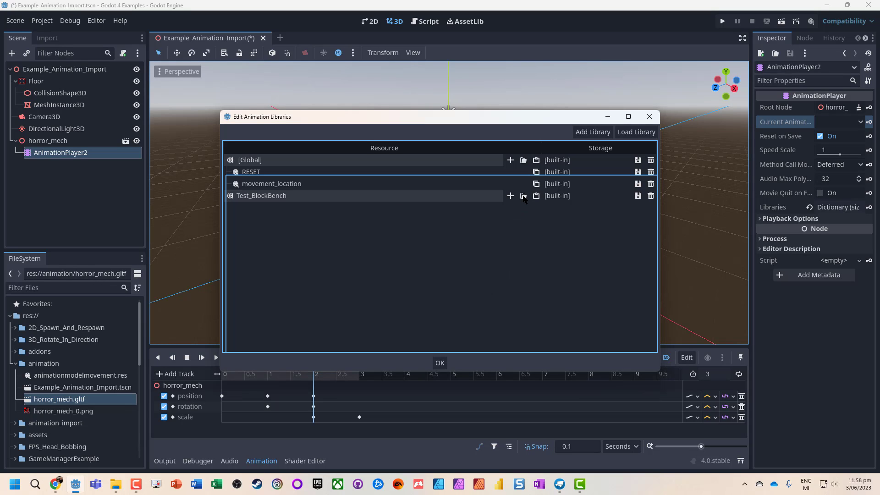
click(523, 196)
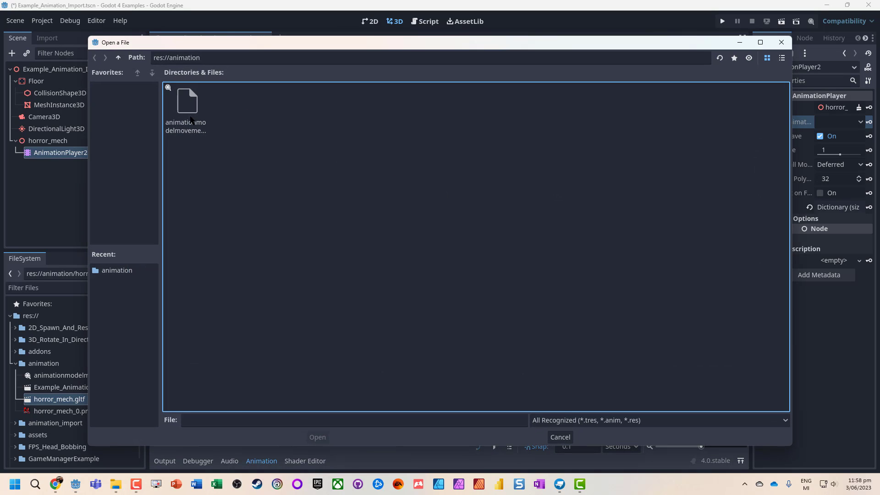
click(191, 120)
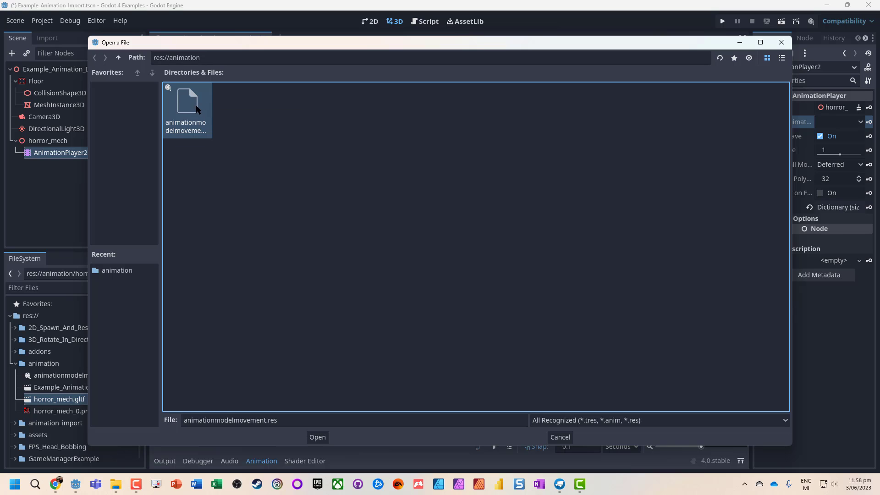
double_click(192, 108)
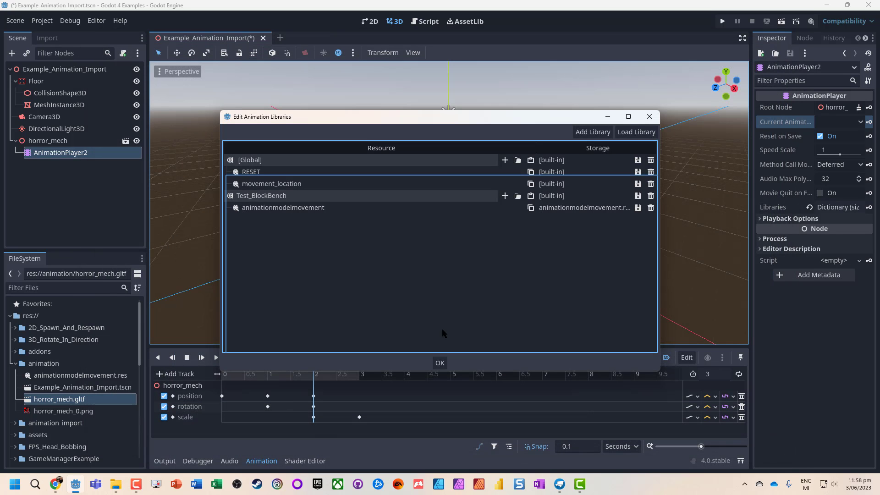
click(440, 362)
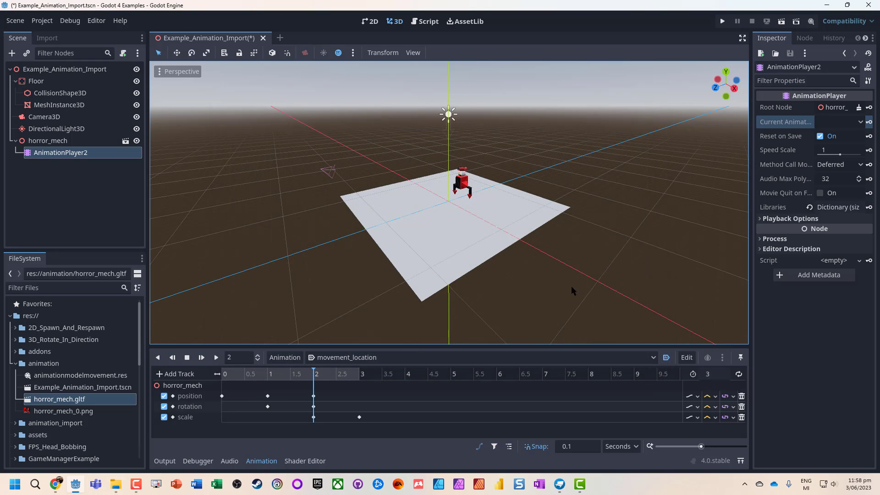
- Choose Test_BlockBench/animationmodelmovement as AnimationPlayer2's Current Animation and test-run the scene
click(462, 183)
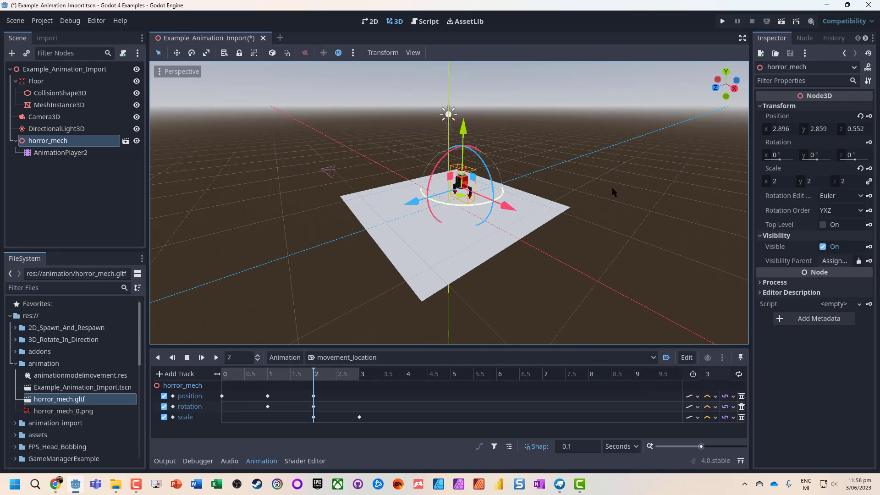
click(44, 152)
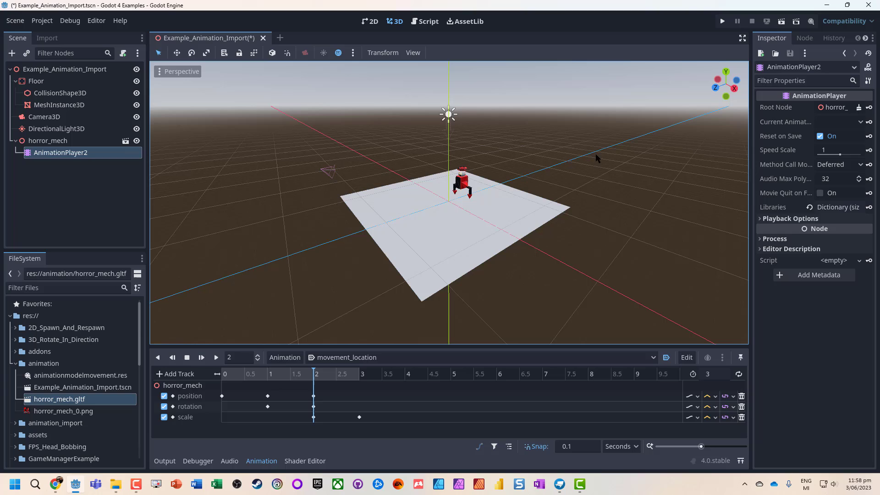
click(856, 122)
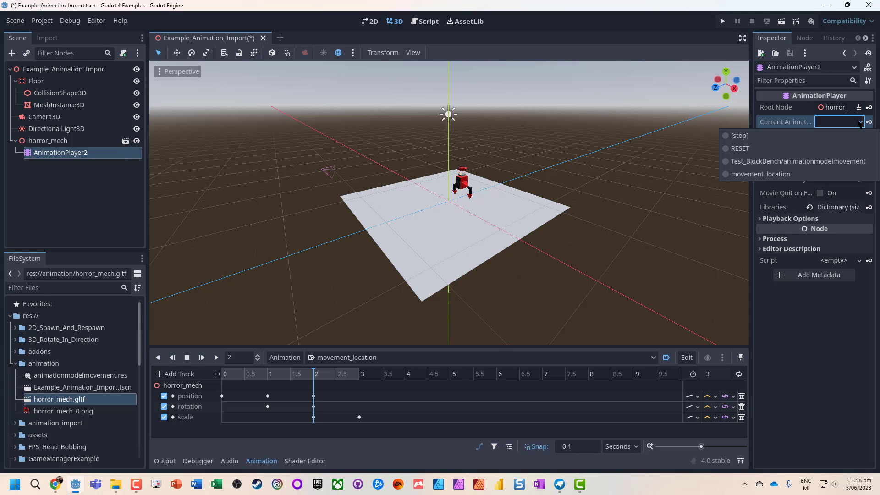
click(724, 160)
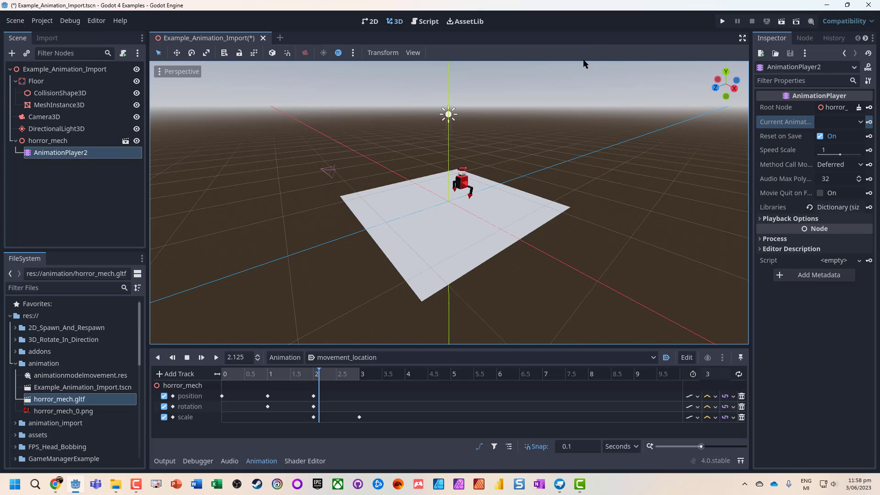
key(F6)
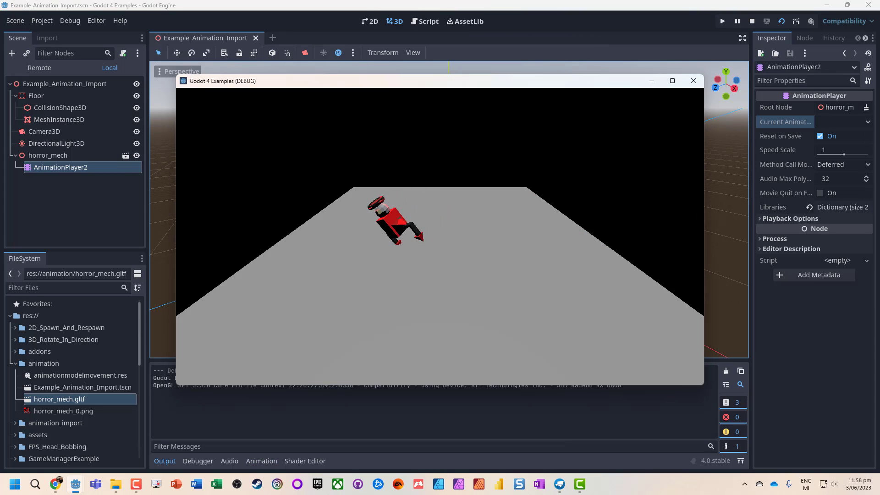
click(693, 82)
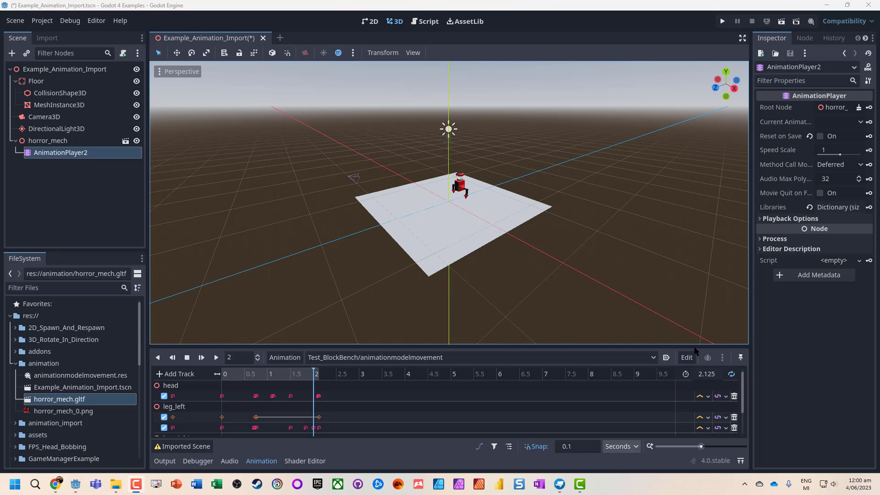
- Check the list of animations available in AnimationPlayer2 and test-run the current scene again
click(317, 358)
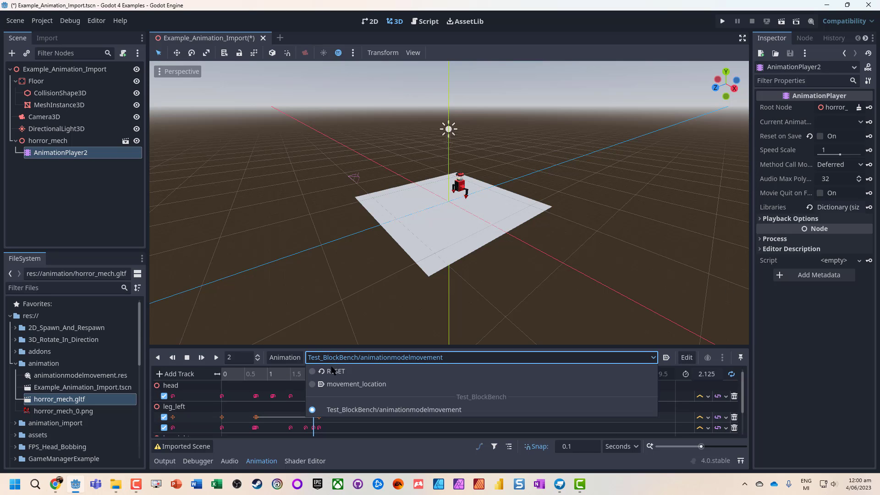
click(342, 303)
key(F6)
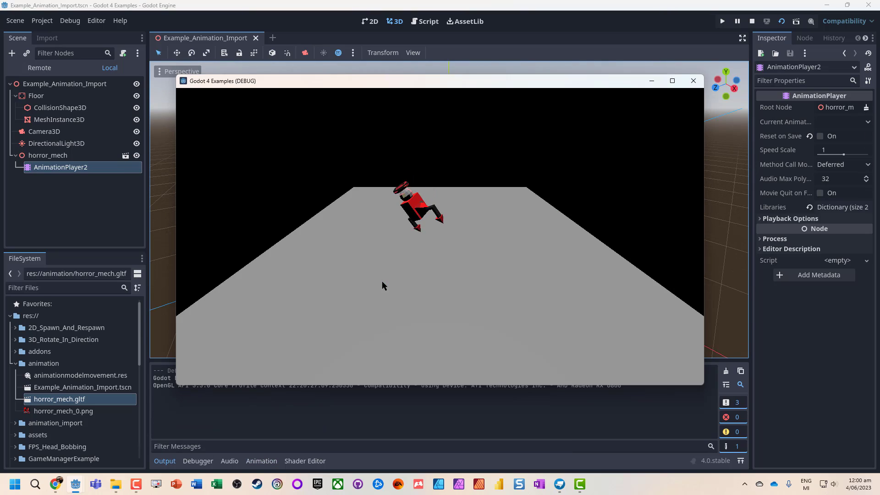
click(693, 81)
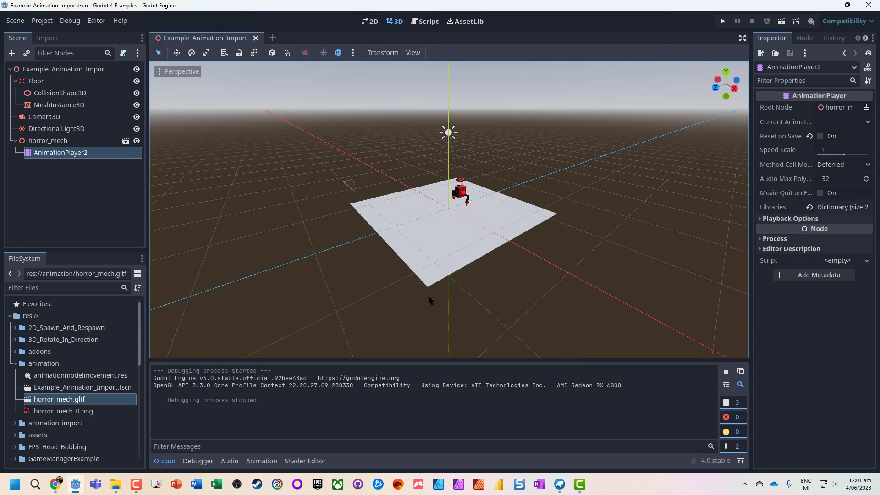
- Enable autoplay on load for Test_BlockBench/animationmodelmovement in AnimationPlayer2
click(262, 462)
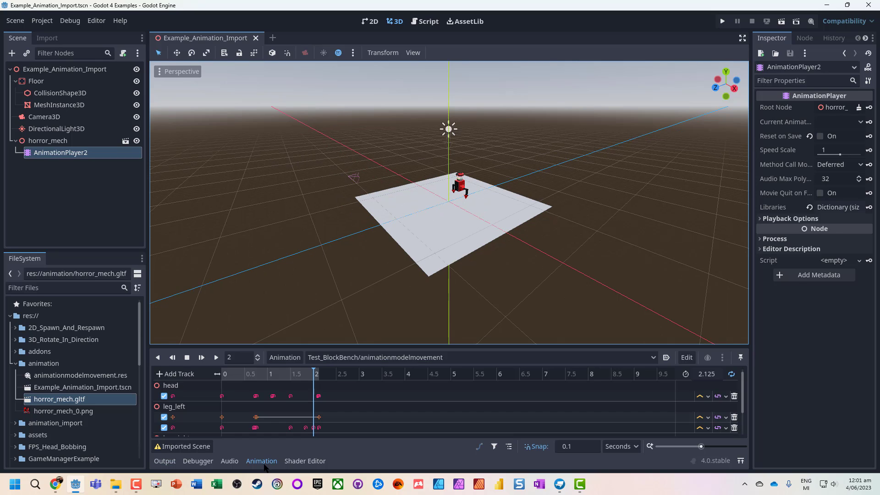
click(370, 357)
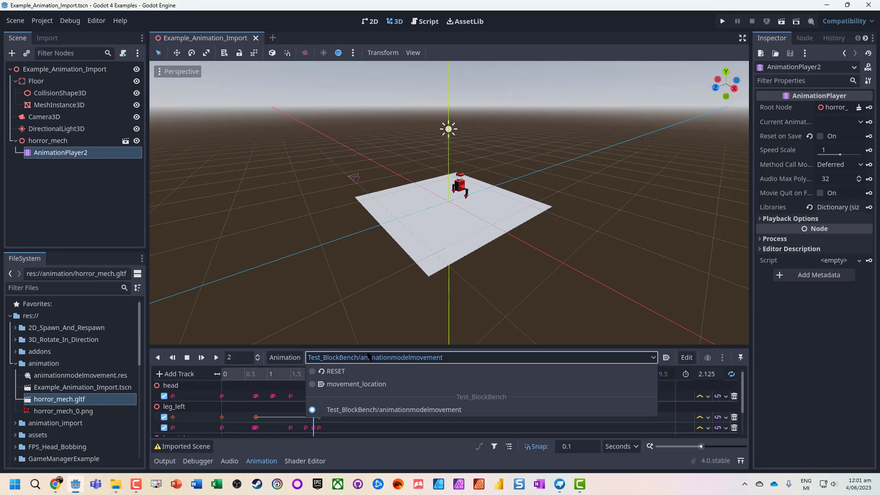
click(314, 409)
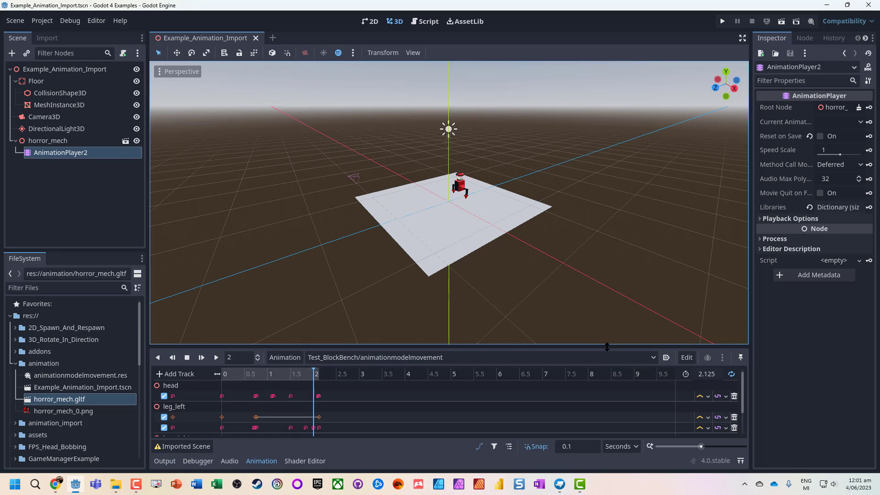
click(666, 358)
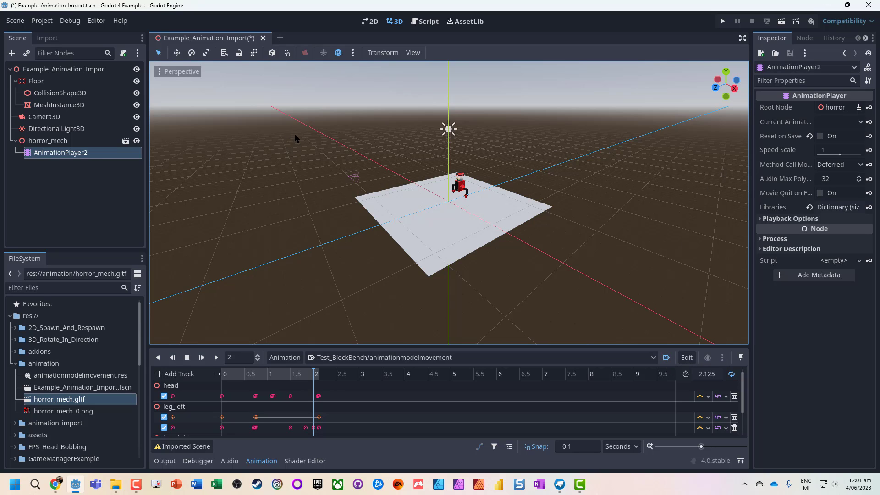
- Set the looping of Test_BlockBench/animationmodelmovement to ping-pong and test-run the scene
click(732, 374)
click(731, 374)
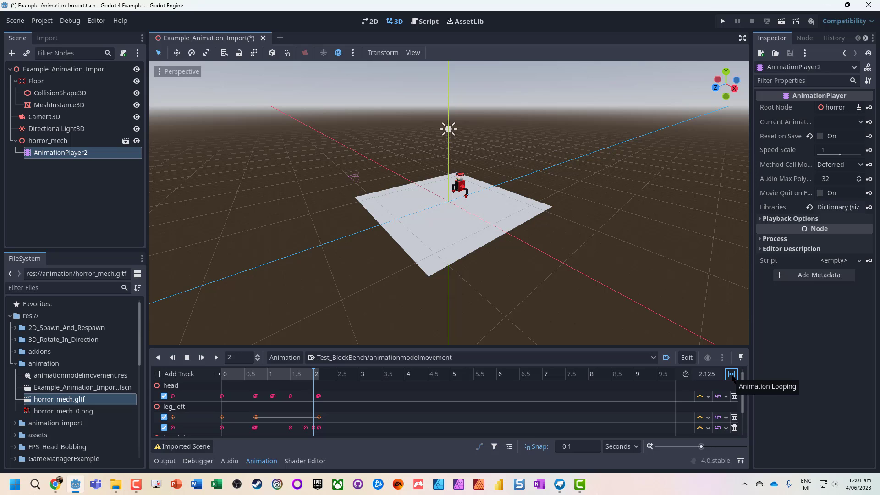
key(F6)
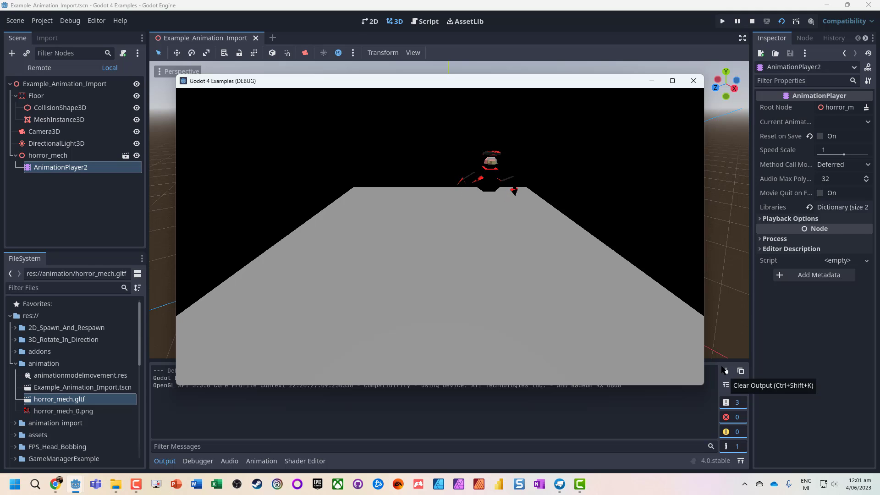
click(693, 81)
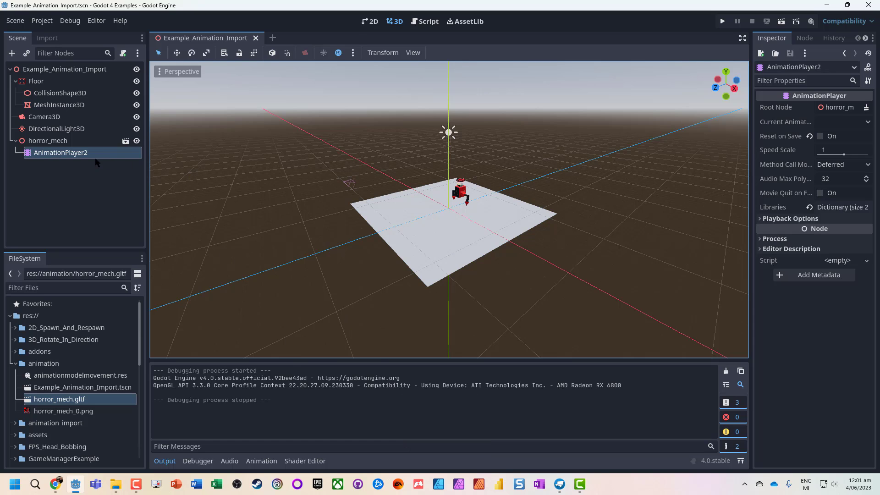
- Add a second AnimationPlayer as a child node of horror_mech
click(54, 142)
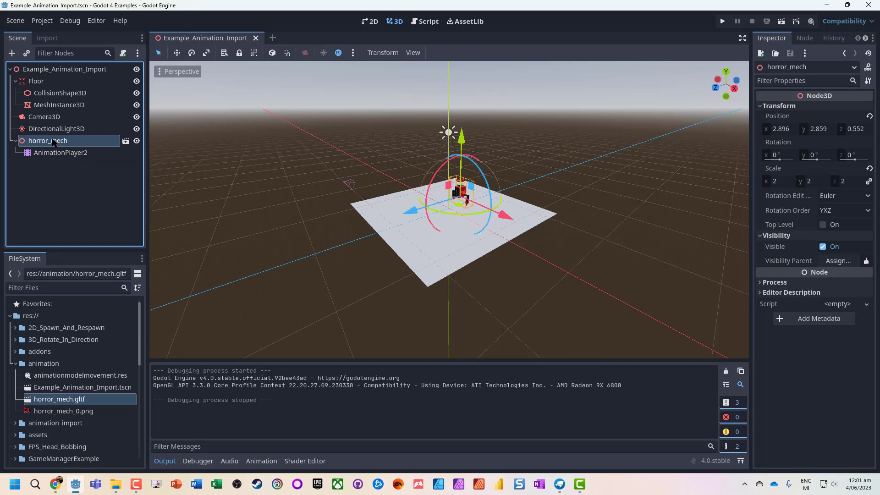
right_click(53, 141)
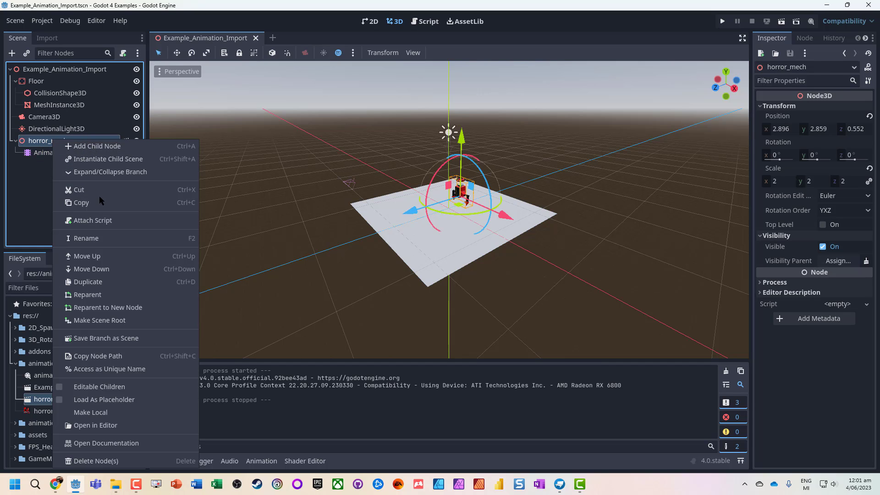
click(97, 146)
double_click(359, 329)
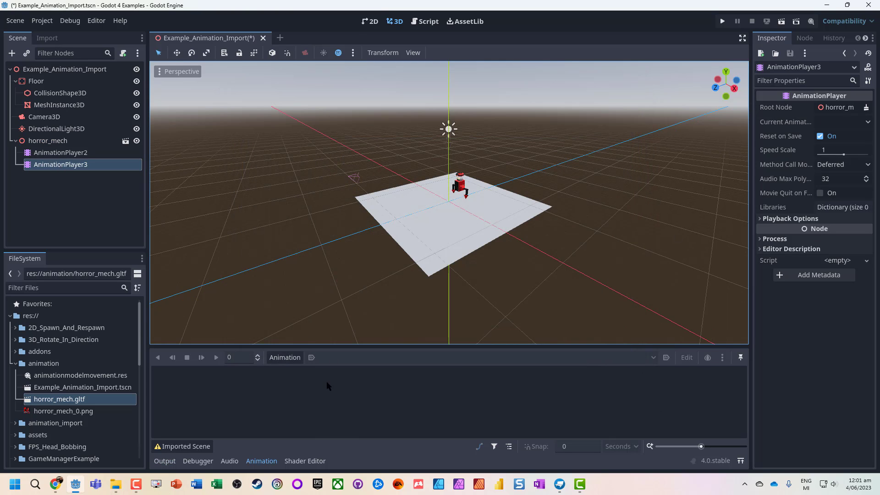
- Add an animation library named Example_Second_Animation to AnimationPlayer3
click(72, 153)
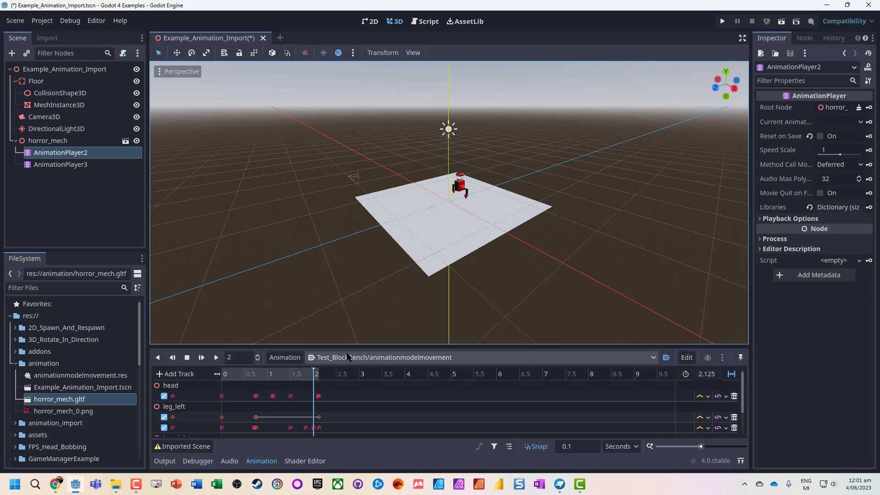
click(73, 164)
click(284, 357)
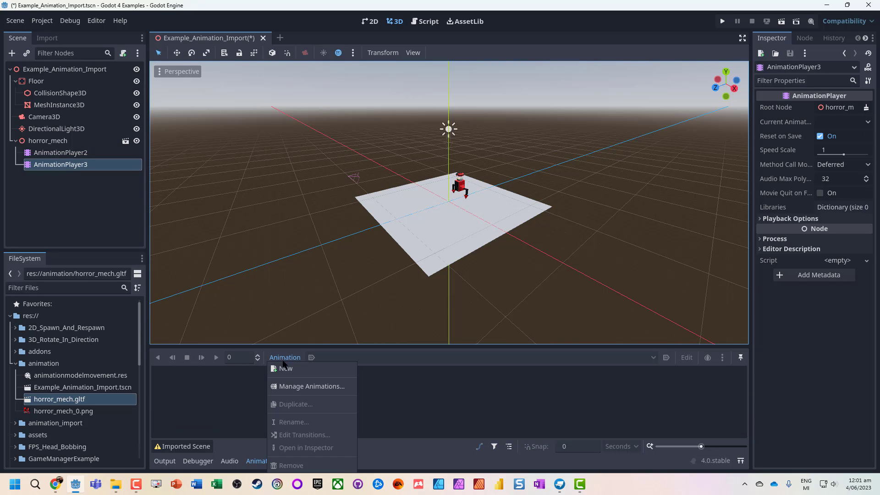
click(293, 386)
click(593, 132)
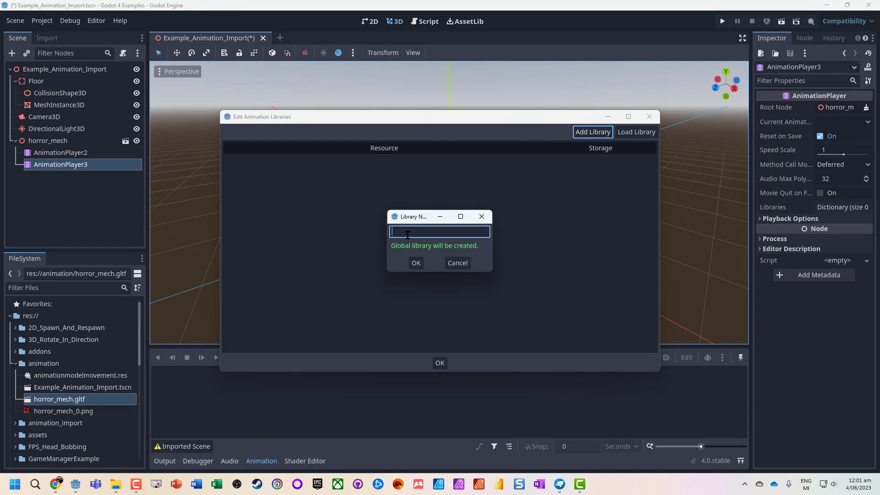
text(Example_Second_Animation)
key(Return)
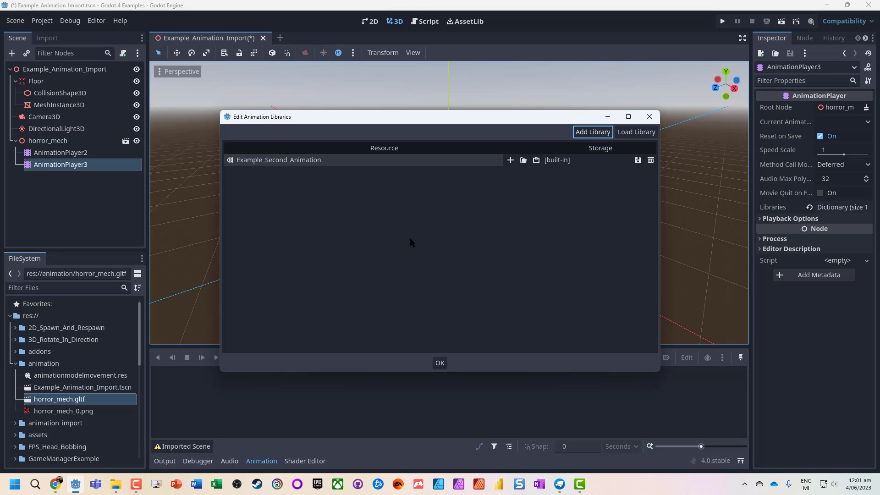
- Load animationmodelmovement.res into the Example_Second_Animation library and enable autoplay on load for it in AnimationPlayer3
click(522, 160)
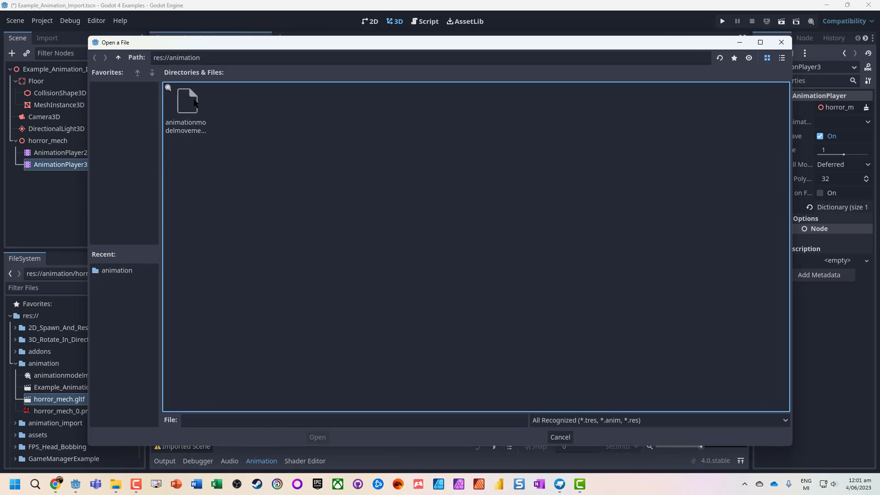
double_click(186, 129)
click(439, 363)
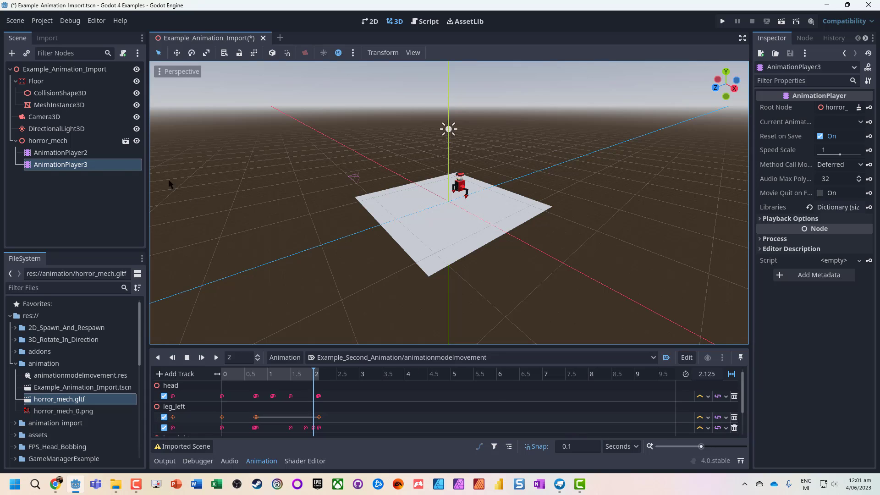
- Switch AnimationPlayer2's autoplay on load to movement_location and test-run the scene
click(56, 155)
click(362, 357)
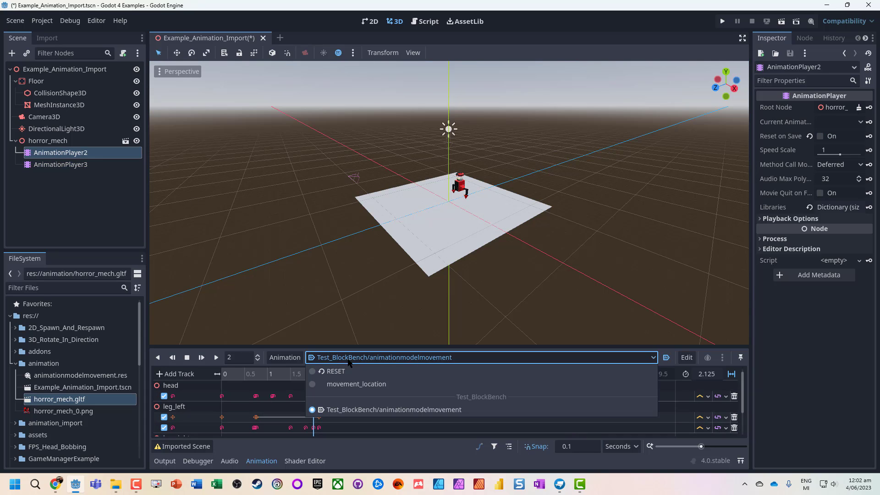
click(319, 383)
click(655, 358)
click(666, 361)
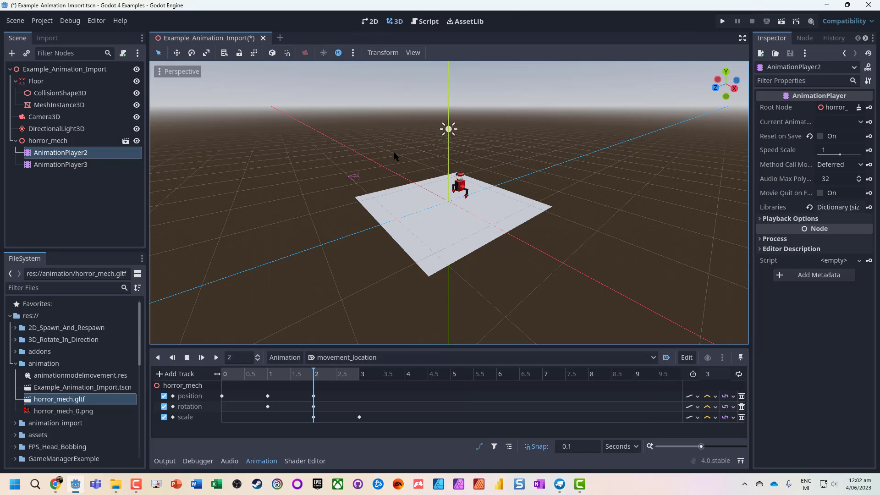
key(F6)
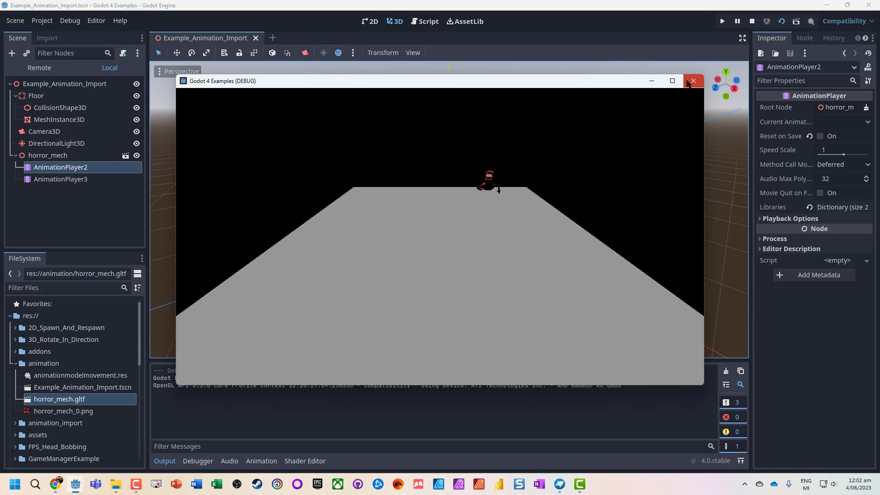
click(693, 81)
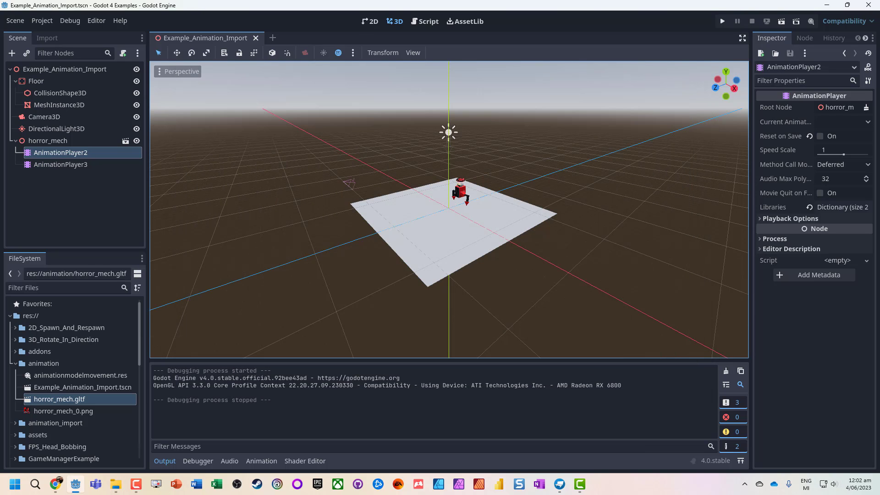